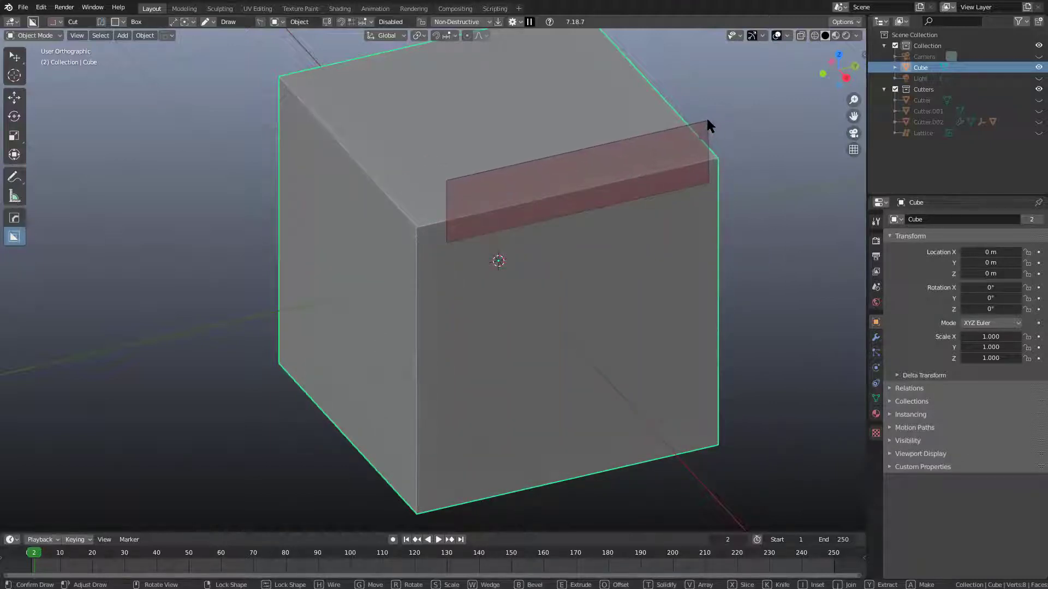
# Cancel the pending box cut and cut the cube's top front edge with BoxCutter's Custom shape instead.
pyautogui.rightClick(704, 118)
pyautogui.press('d')
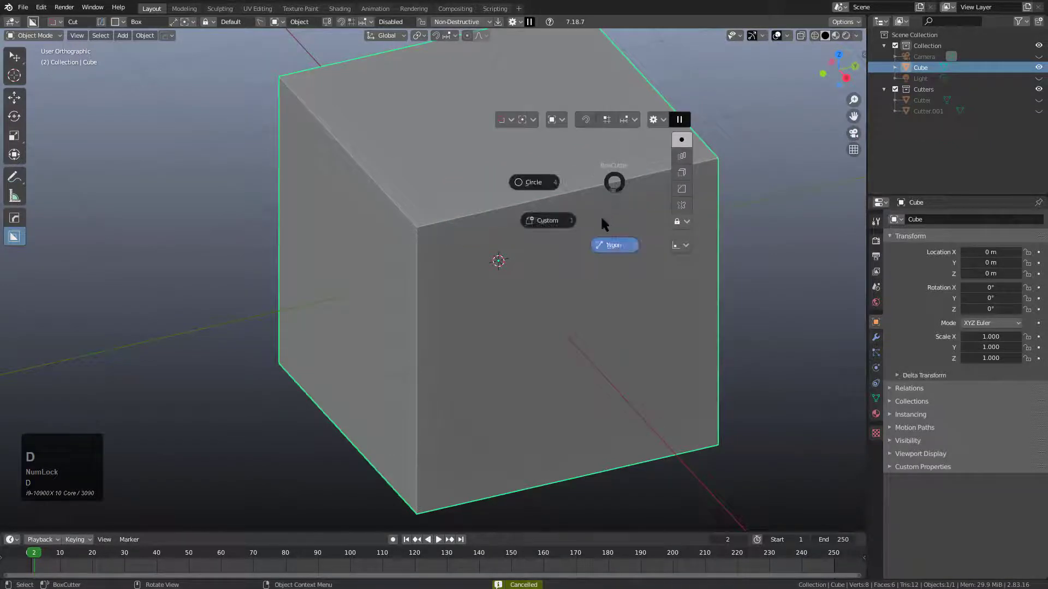
pyautogui.click(545, 218)
pyautogui.moveTo(429, 256)
pyautogui.mouseDown()
pyautogui.moveTo(601, 133)
pyautogui.moveTo(713, 103)
pyautogui.moveTo(685, 85)
pyautogui.moveTo(493, 454)
pyautogui.moveTo(523, 460)
pyautogui.moveTo(556, 352)
pyautogui.moveTo(728, 153)
pyautogui.moveTo(744, 105)
pyautogui.moveTo(659, 212)
pyautogui.moveTo(660, 147)
pyautogui.moveTo(696, 125)
pyautogui.moveTo(692, 110)
pyautogui.moveTo(702, 135)
pyautogui.mouseUp()
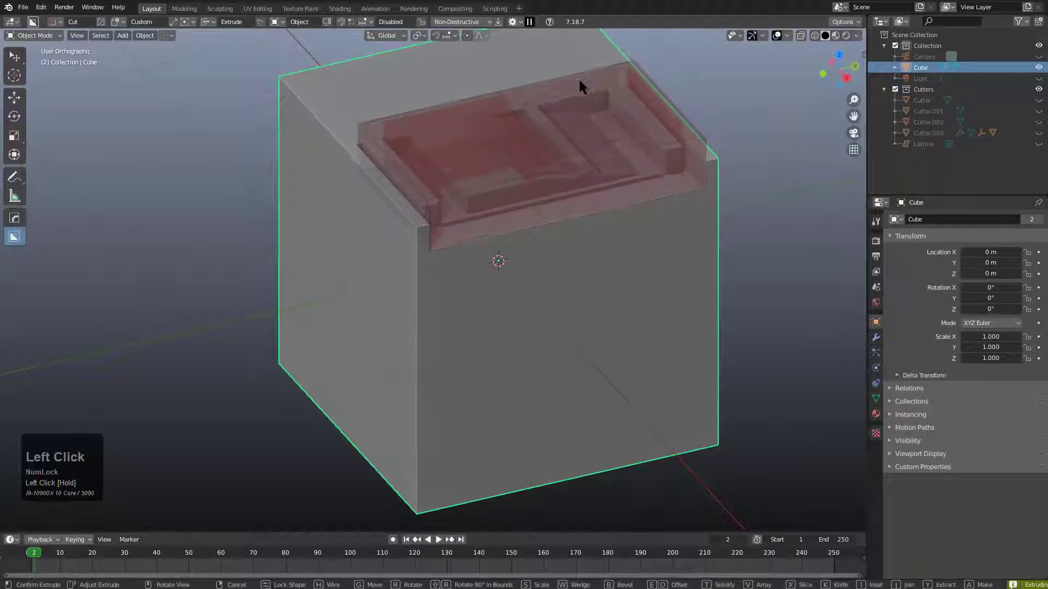
pyautogui.click(473, 127)
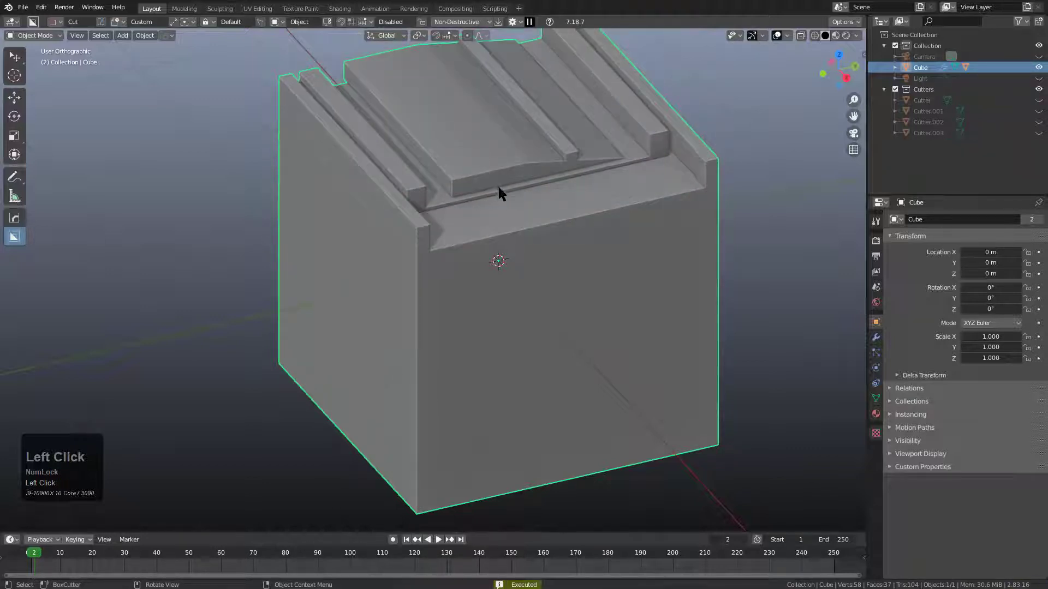
# Draw and extrude another custom-shape cut from the recessed ledge over the cube's front face.
pyautogui.moveTo(433, 219)
pyautogui.mouseDown()
pyautogui.moveTo(702, 216)
pyautogui.moveTo(716, 229)
pyautogui.moveTo(629, 238)
pyautogui.moveTo(685, 241)
pyautogui.moveTo(778, 273)
pyautogui.moveTo(709, 272)
pyautogui.moveTo(711, 253)
pyautogui.moveTo(815, 270)
pyautogui.moveTo(713, 233)
pyautogui.moveTo(765, 237)
pyautogui.moveTo(759, 242)
pyautogui.mouseUp()
pyautogui.moveTo(700, 315); pyautogui.dragTo(612, 295)
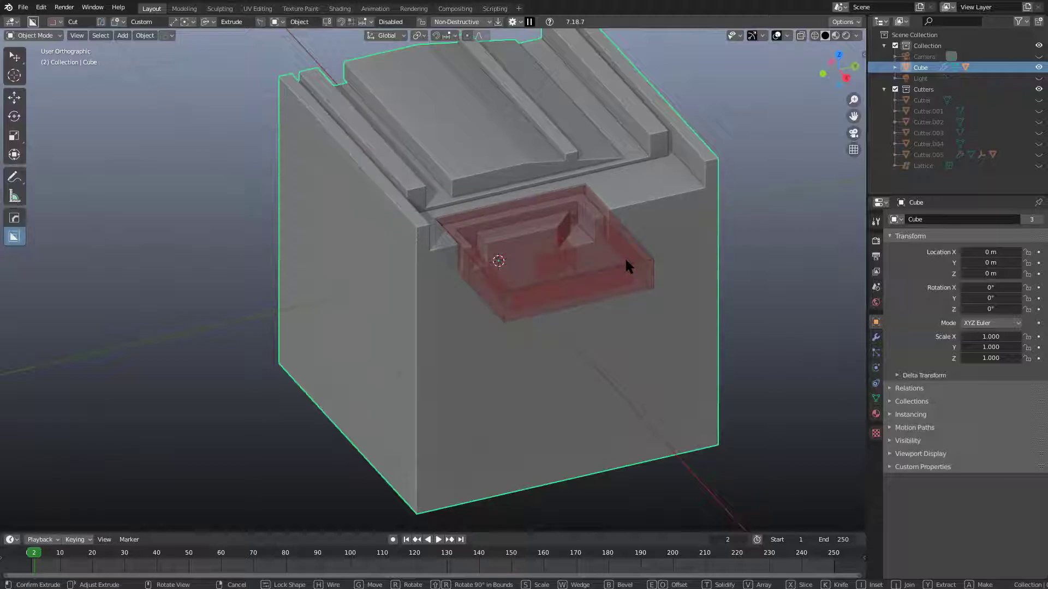
pyautogui.click(627, 267)
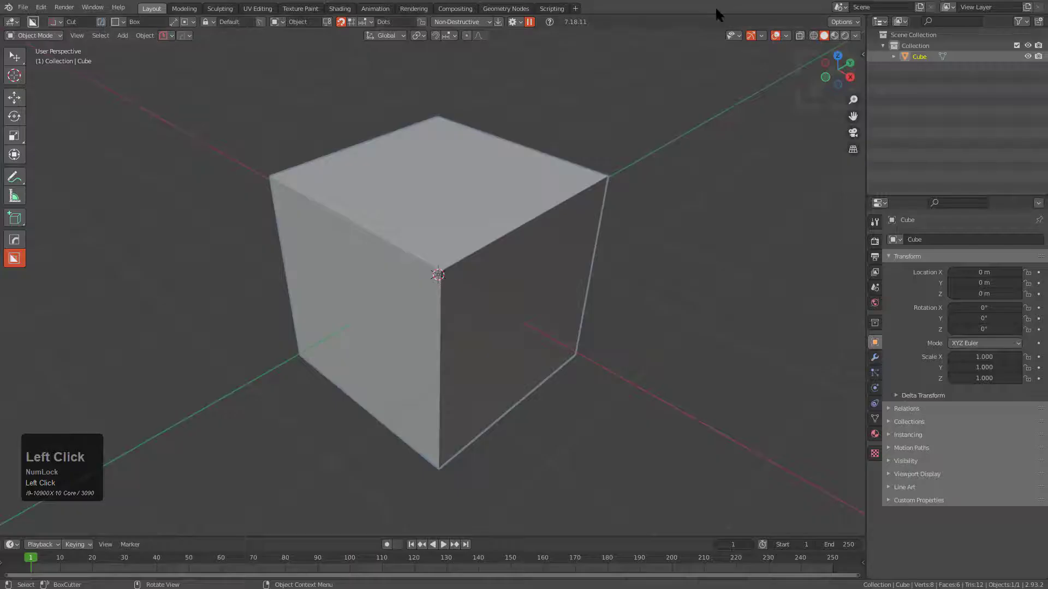
# Set BoxCutter to the Custom shape and turn on its proportional drawing constraint.
pyautogui.moveTo(446, 274); pyautogui.dragTo(432, 276, button='middle')
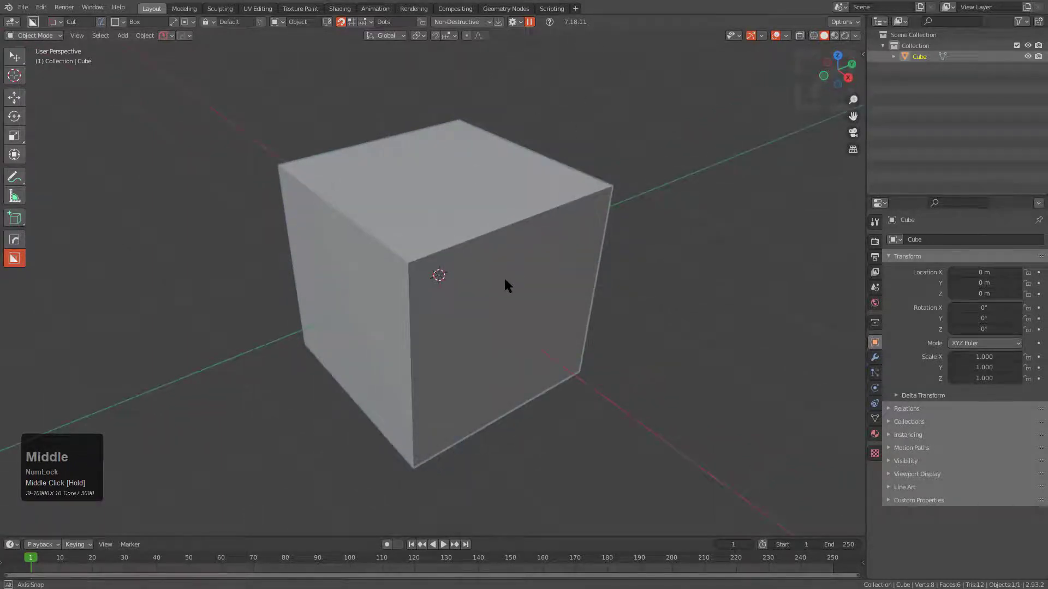
pyautogui.press('d')
pyautogui.click(504, 303)
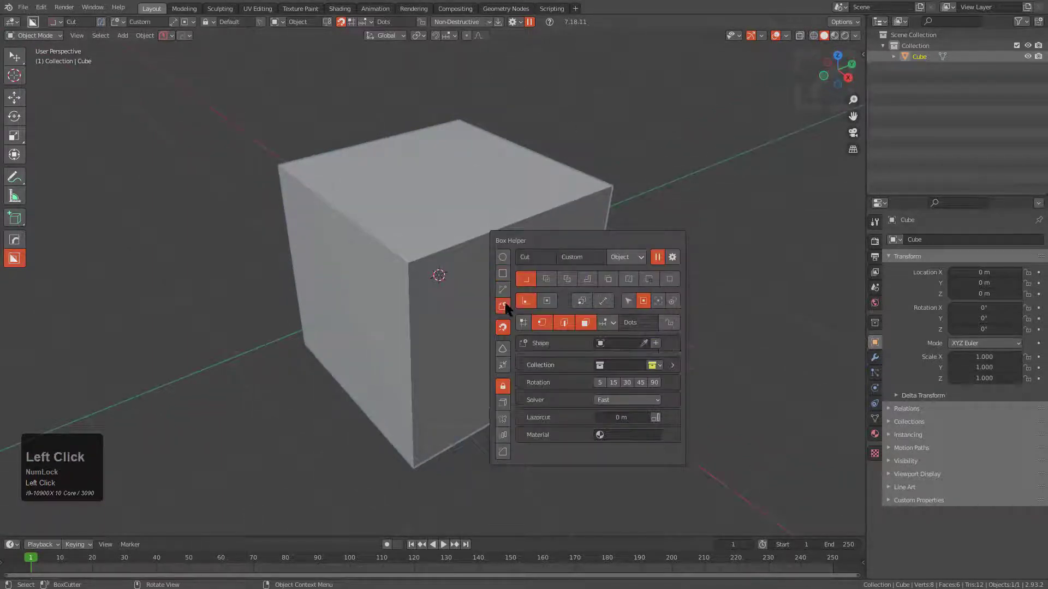
pyautogui.click(580, 302)
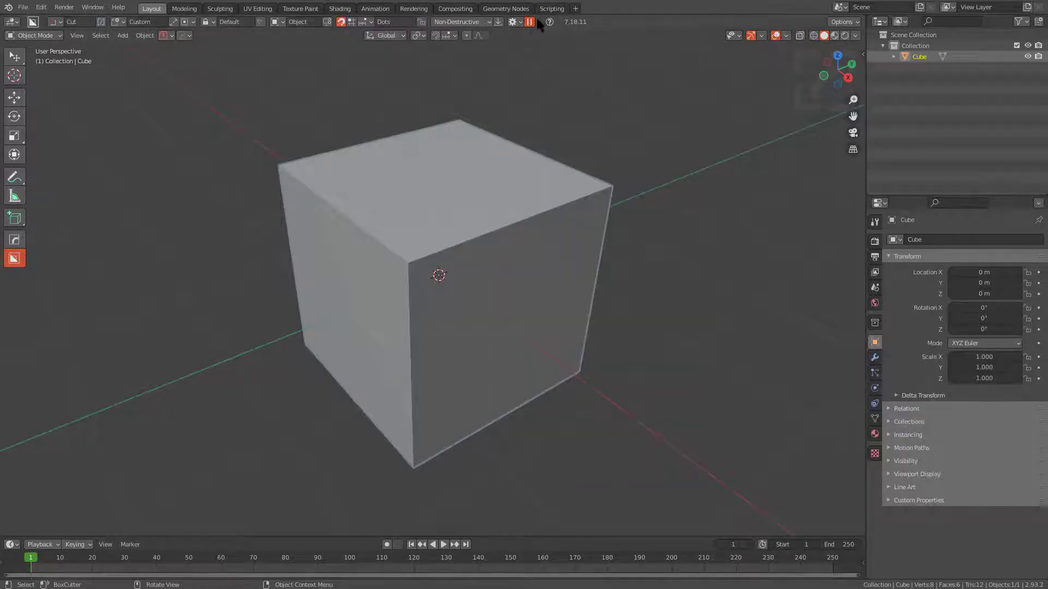
# Open the BoxCutter settings, collapse the Behavior section and examine the Shape section's options.
pyautogui.click(512, 22)
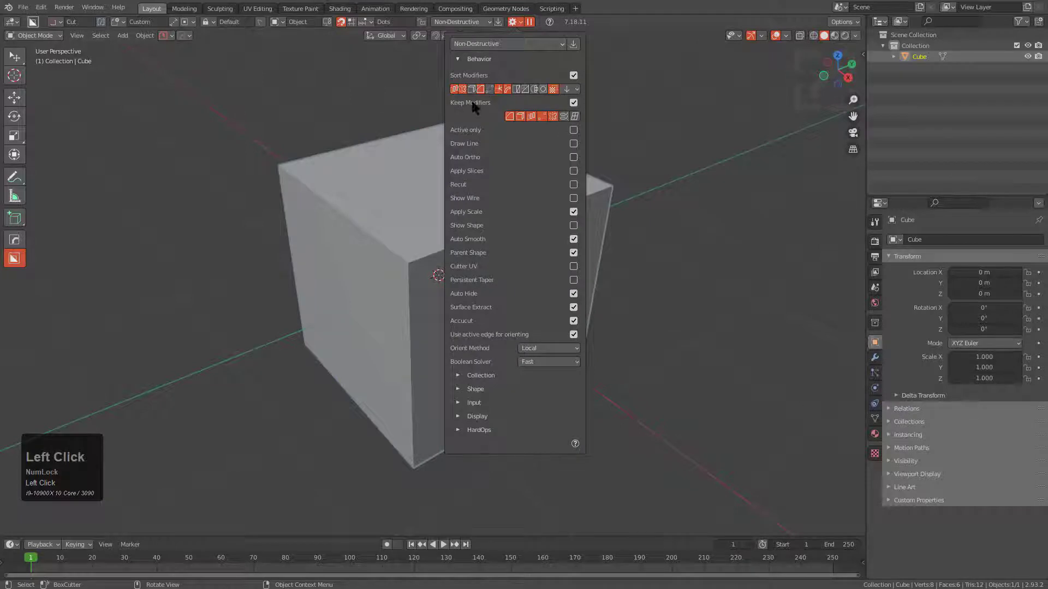
pyautogui.click(466, 59)
pyautogui.click(466, 86)
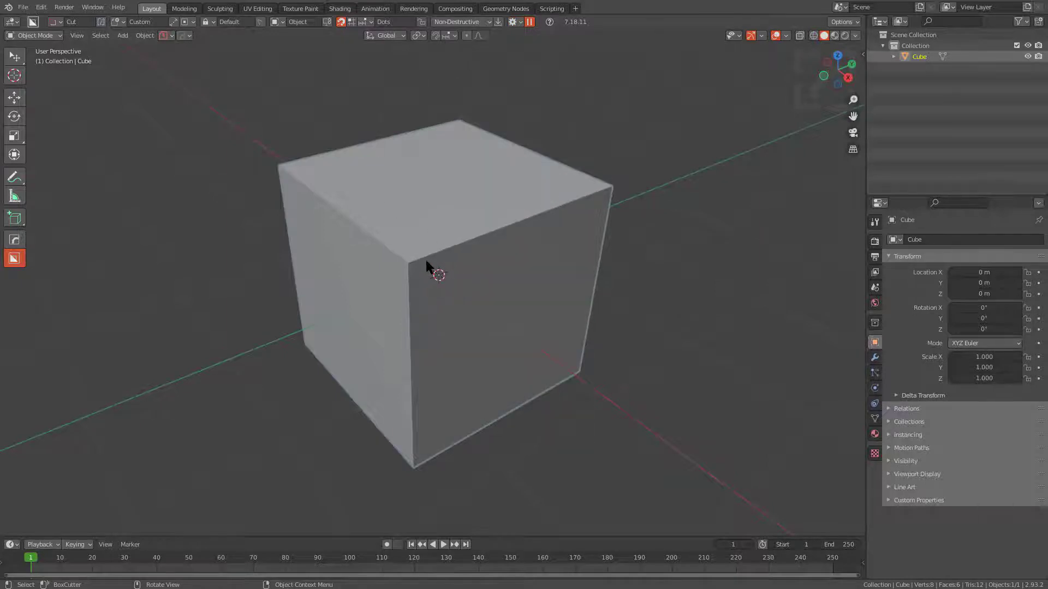
# Cut the proportional custom shape into the cube's front face about 0.171 deep and into the top face about 0.116 deep.
pyautogui.moveTo(425, 259); pyautogui.dragTo(551, 328)
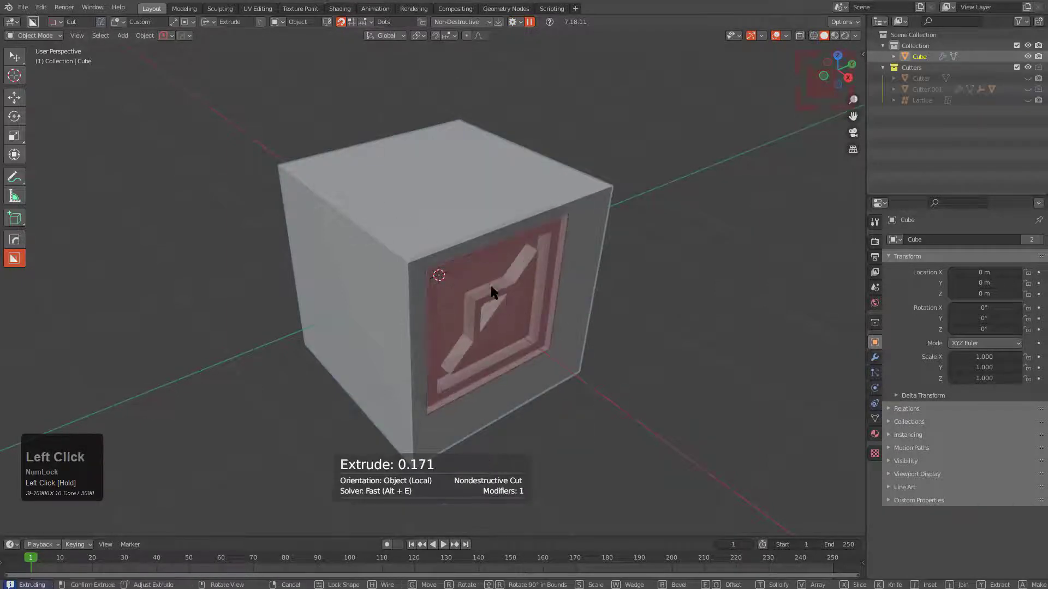
pyautogui.click(470, 273)
pyautogui.moveTo(516, 161); pyautogui.dragTo(505, 200, button='middle')
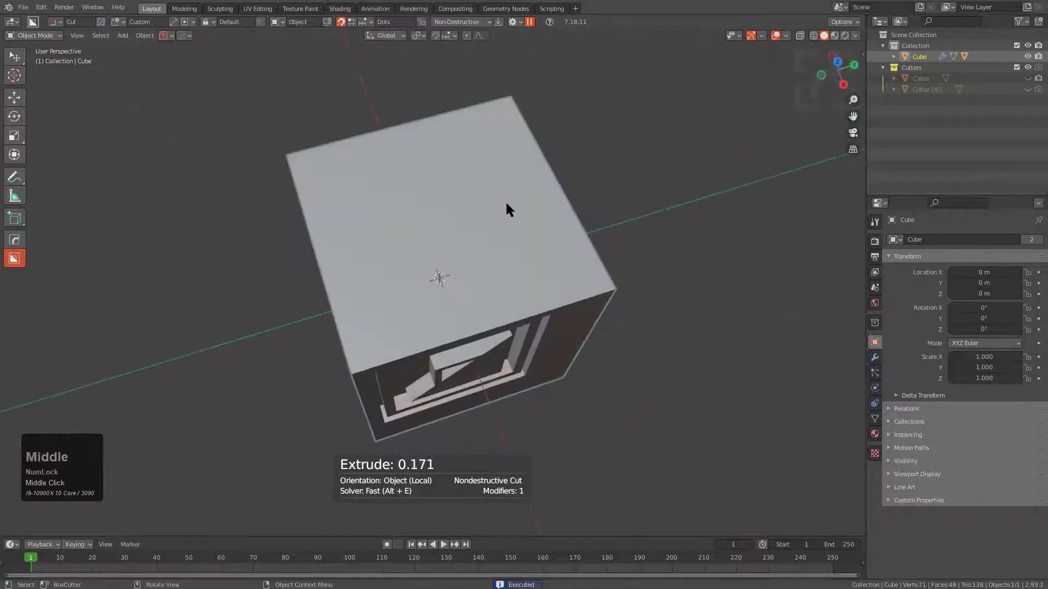
pyautogui.moveTo(538, 171); pyautogui.dragTo(469, 302)
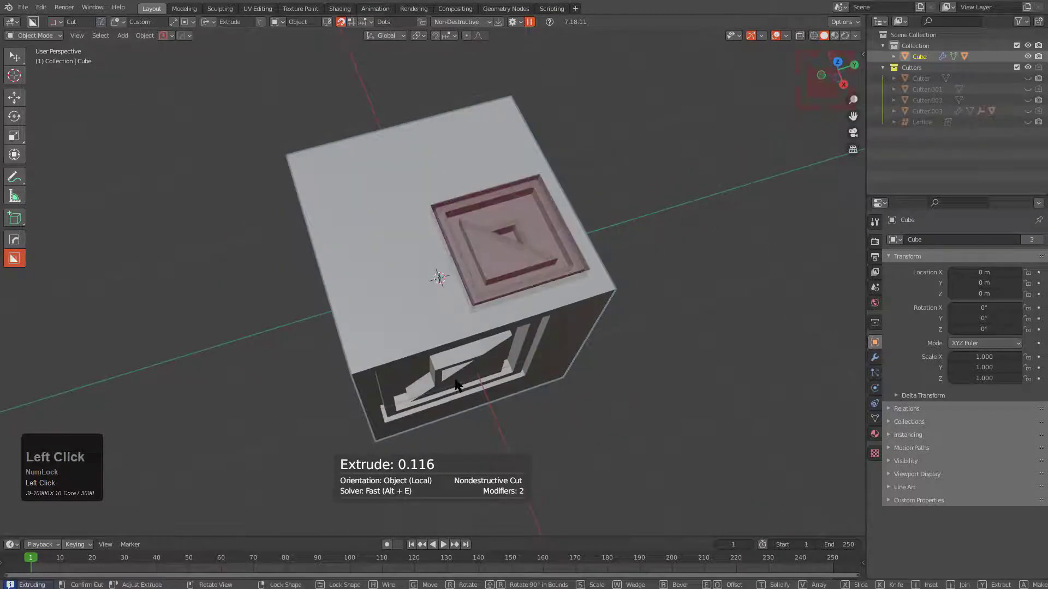
# Cut three more custom-shape panels into the rest of the top face, about 0.105, 0.094 and 0.083 deep.
pyautogui.moveTo(341, 187); pyautogui.dragTo(398, 242)
pyautogui.click(387, 296)
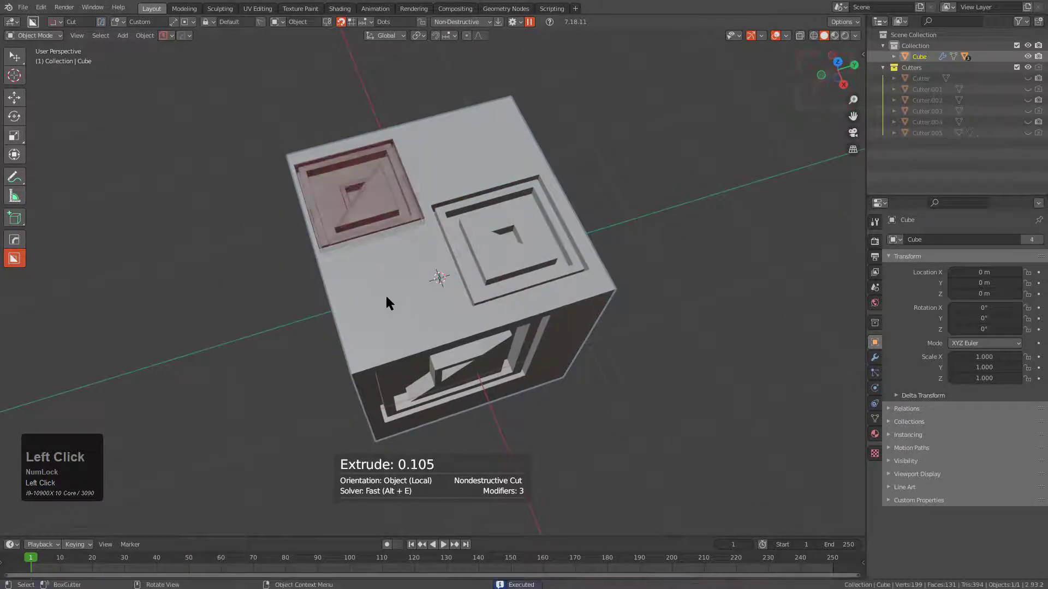
pyautogui.moveTo(333, 263)
pyautogui.mouseDown()
pyautogui.moveTo(457, 311)
pyautogui.moveTo(462, 349)
pyautogui.mouseUp()
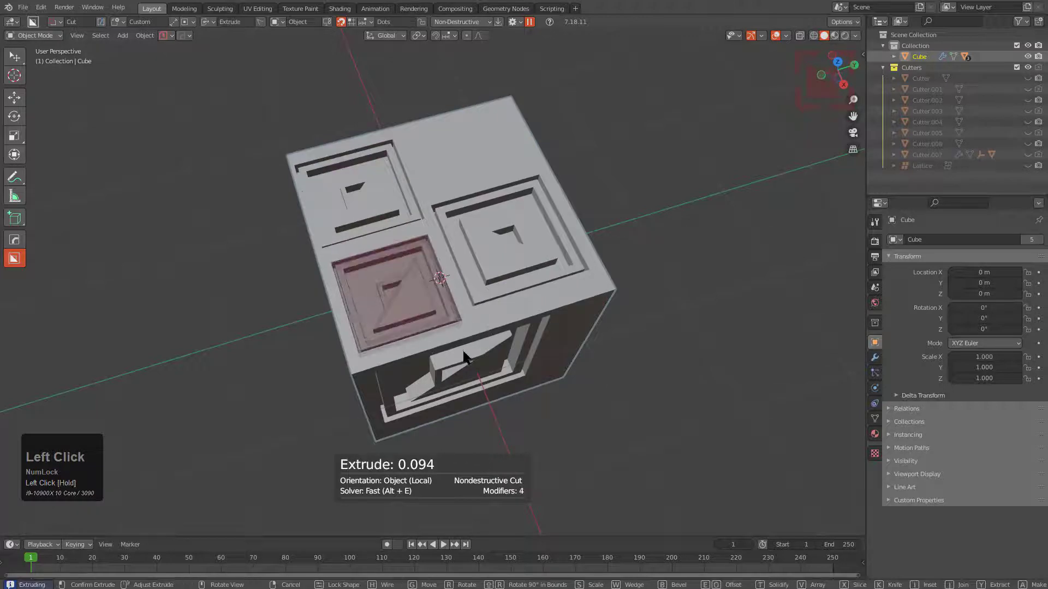
pyautogui.click(463, 348)
pyautogui.moveTo(457, 157); pyautogui.dragTo(502, 168)
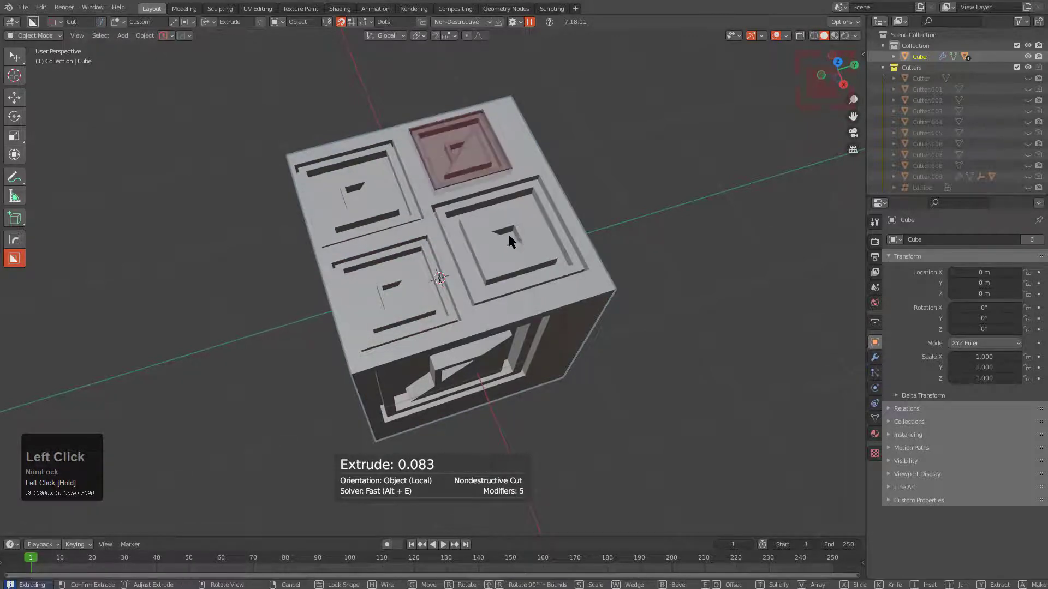
pyautogui.click(509, 233)
# Add three custom-shape cuts around the front face's large panel: one in the upper corner, one over the side edge and one over the bottom edge.
pyautogui.moveTo(509, 233)
pyautogui.mouseDown(button='middle')
pyautogui.moveTo(501, 227)
pyautogui.moveTo(515, 218)
pyautogui.mouseUp(button='middle')
pyautogui.moveTo(509, 204); pyautogui.dragTo(554, 240)
pyautogui.click(506, 202)
pyautogui.moveTo(505, 202); pyautogui.dragTo(545, 275, button='middle')
pyautogui.moveTo(556, 290); pyautogui.dragTo(628, 366)
pyautogui.click(604, 350)
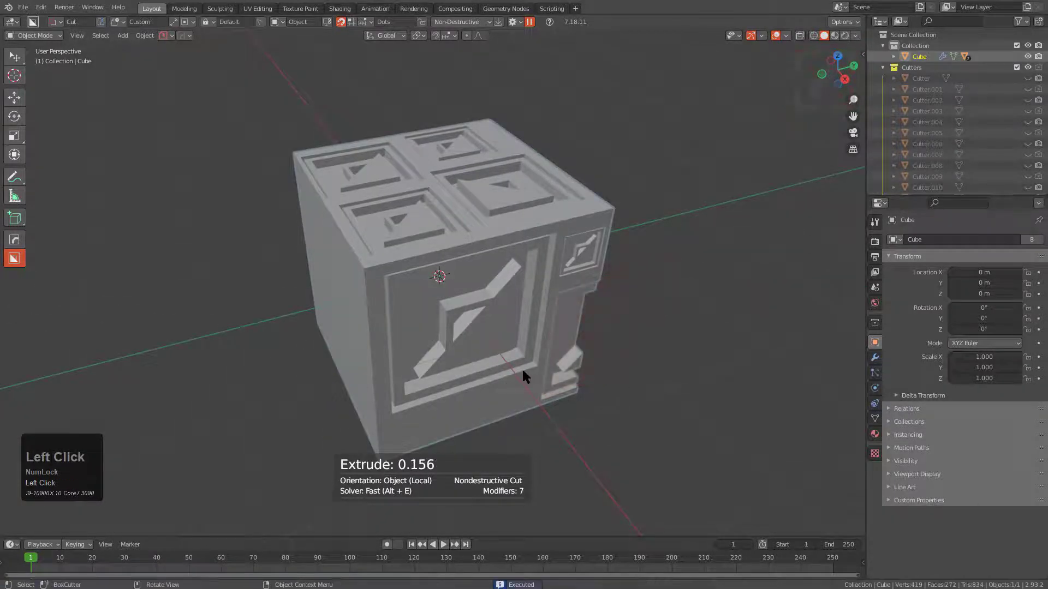
pyautogui.moveTo(522, 369); pyautogui.dragTo(381, 458)
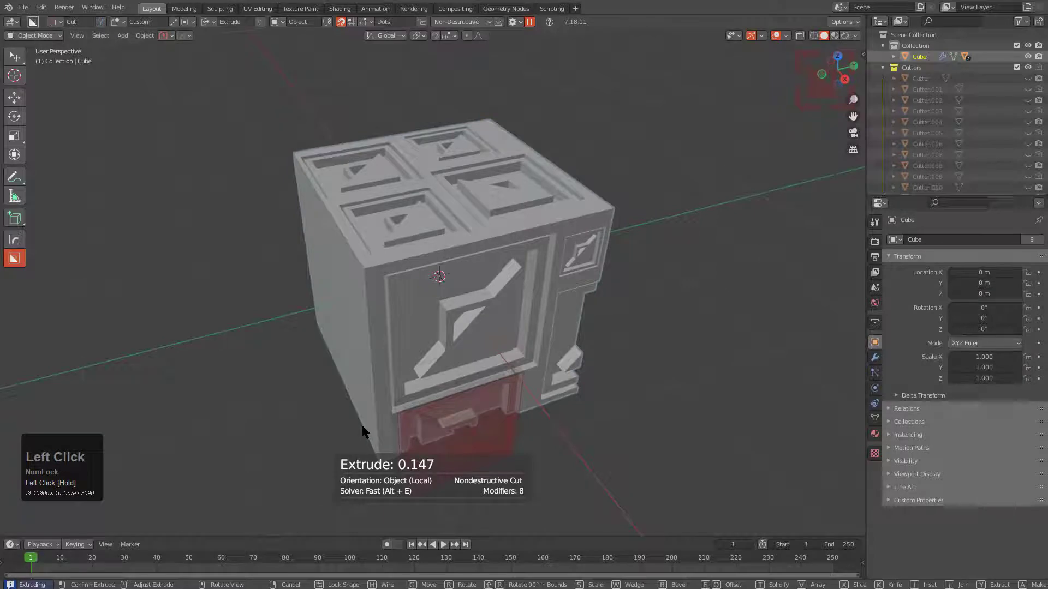
pyautogui.click(362, 427)
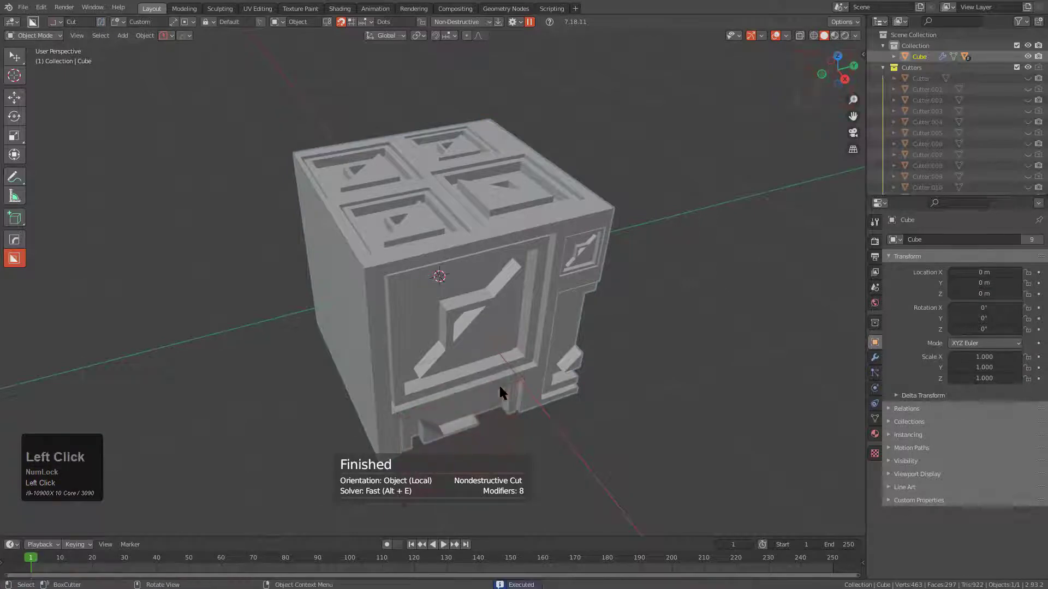
# Cut three custom-shape panels into the adjacent side face, about 0.107, 0.103 and 0.115 deep, leaving one lower quarter blank.
pyautogui.moveTo(499, 392)
pyautogui.mouseDown(button='middle')
pyautogui.moveTo(421, 339)
pyautogui.moveTo(371, 330)
pyautogui.mouseUp(button='middle')
pyautogui.moveTo(371, 329); pyautogui.dragTo(504, 211)
pyautogui.click(504, 211)
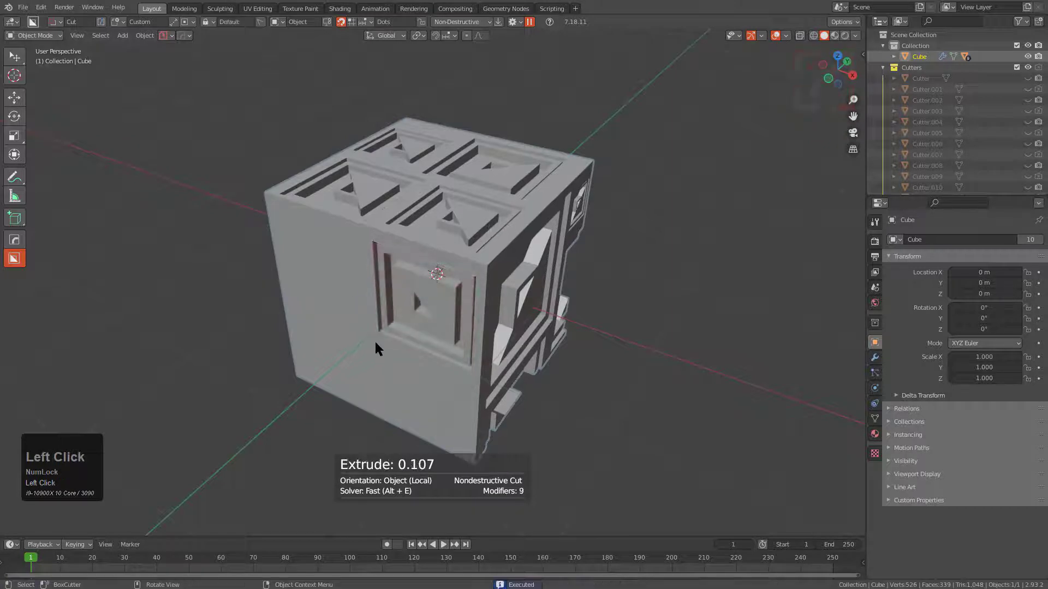
pyautogui.moveTo(376, 345); pyautogui.dragTo(463, 429)
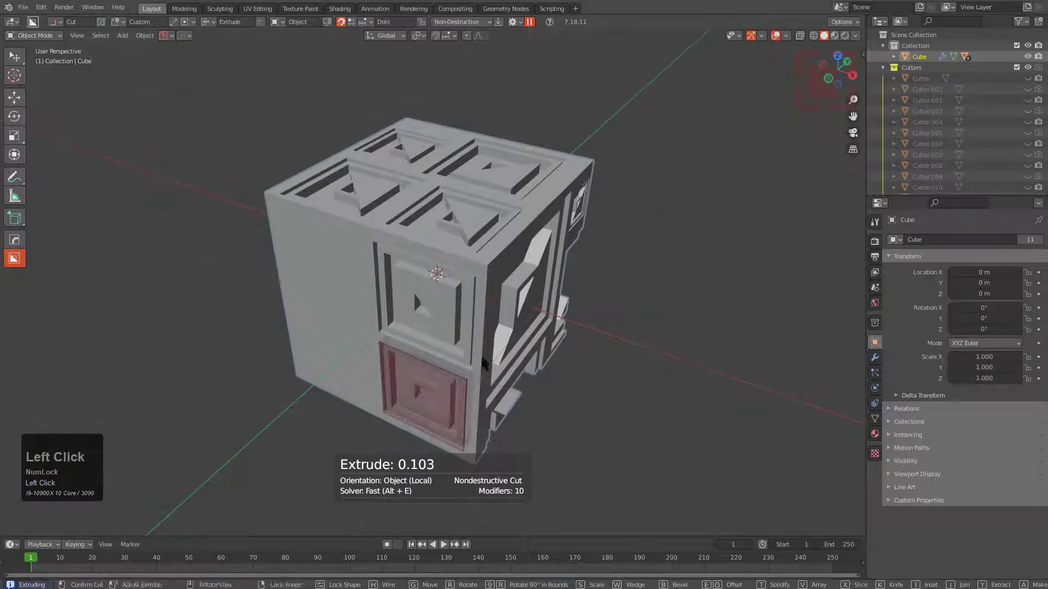
pyautogui.click(484, 364)
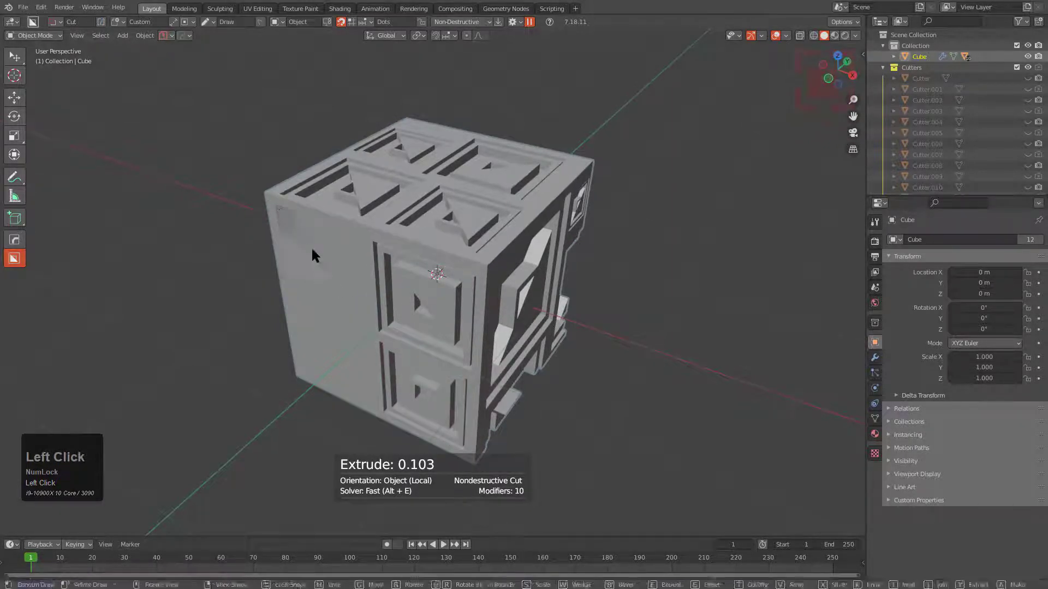
pyautogui.moveTo(276, 209)
pyautogui.mouseDown()
pyautogui.moveTo(383, 337)
pyautogui.moveTo(440, 255)
pyautogui.mouseUp()
pyautogui.moveTo(441, 255); pyautogui.dragTo(428, 283, button='middle')
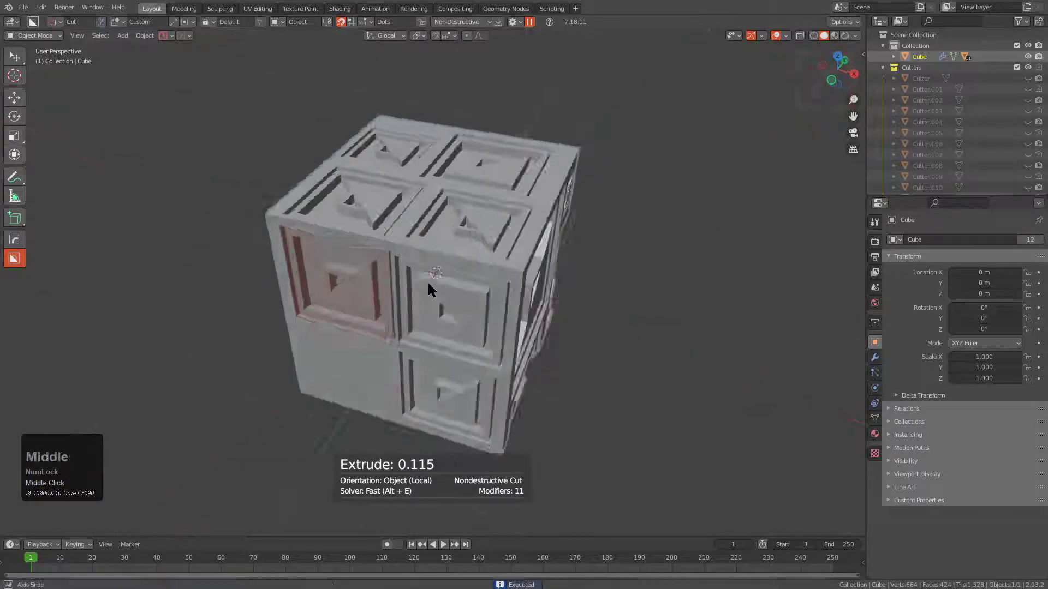
# Turn off BoxCutter's proportional drawing constraint and switch the depth option from Lazorcut to AutoDepth.
pyautogui.scroll(3, 530, 235)
pyautogui.press('d')
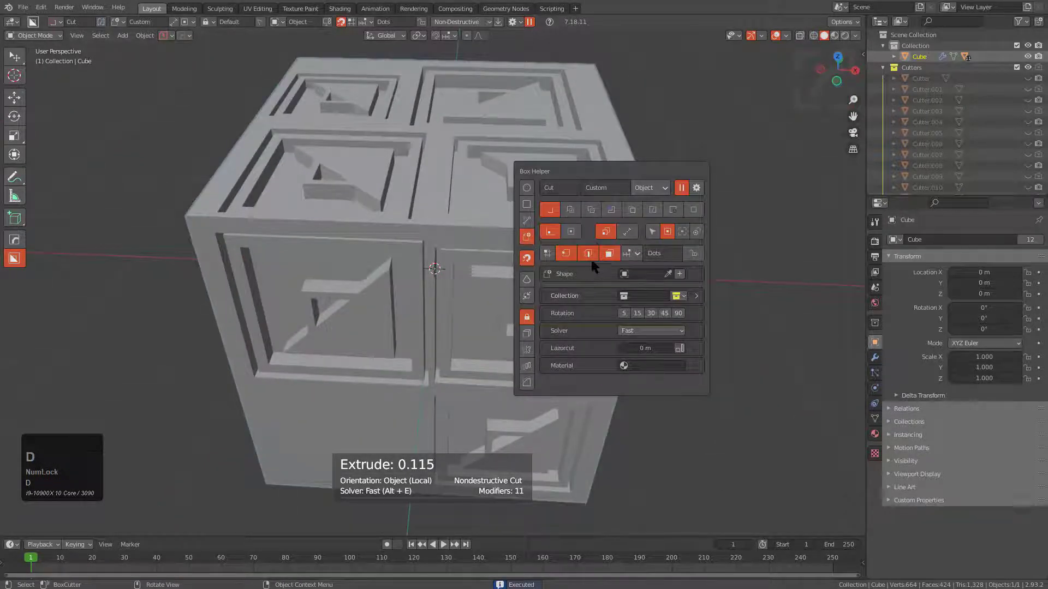
pyautogui.click(605, 231)
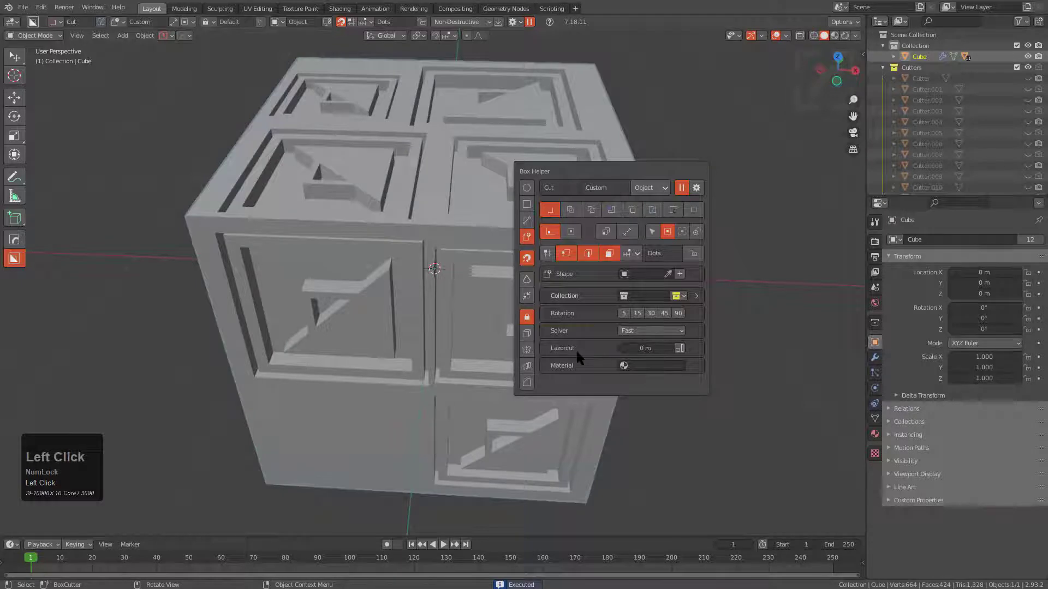
pyautogui.click(680, 348)
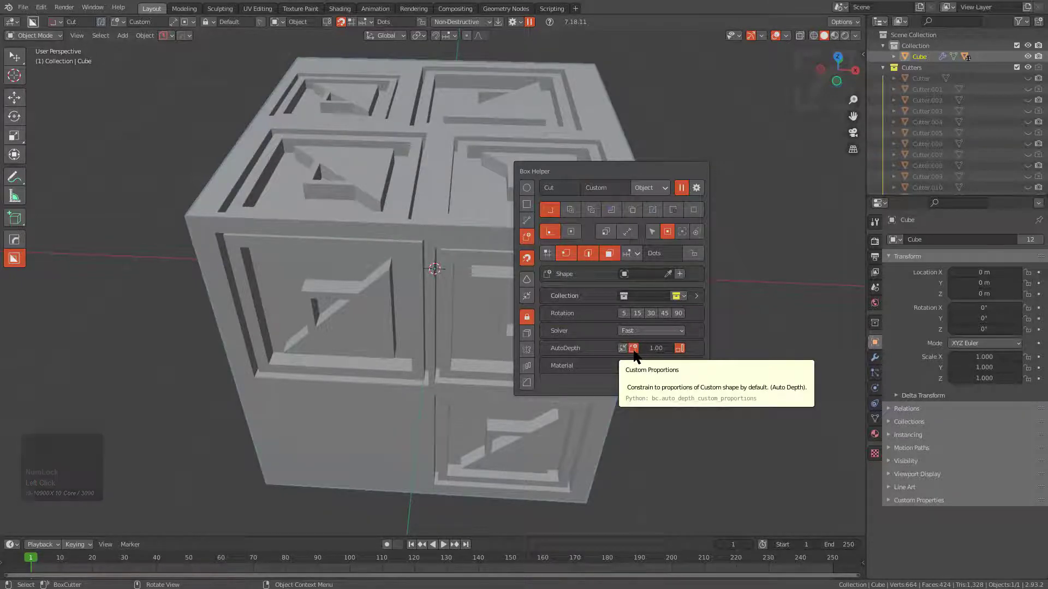
# Draw an auto-depth custom cut about 0.789 square in the side face's blank quarter, and three more on the next blank face.
pyautogui.moveTo(345, 366); pyautogui.dragTo(329, 336, button='middle')
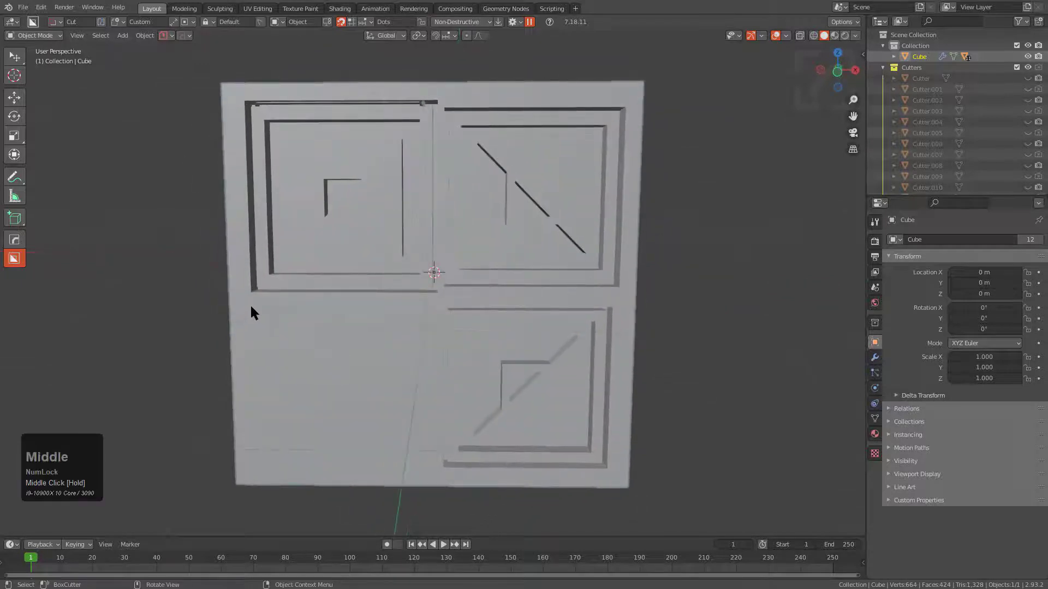
pyautogui.moveTo(251, 304)
pyautogui.mouseDown()
pyautogui.moveTo(424, 428)
pyautogui.moveTo(414, 432)
pyautogui.mouseUp()
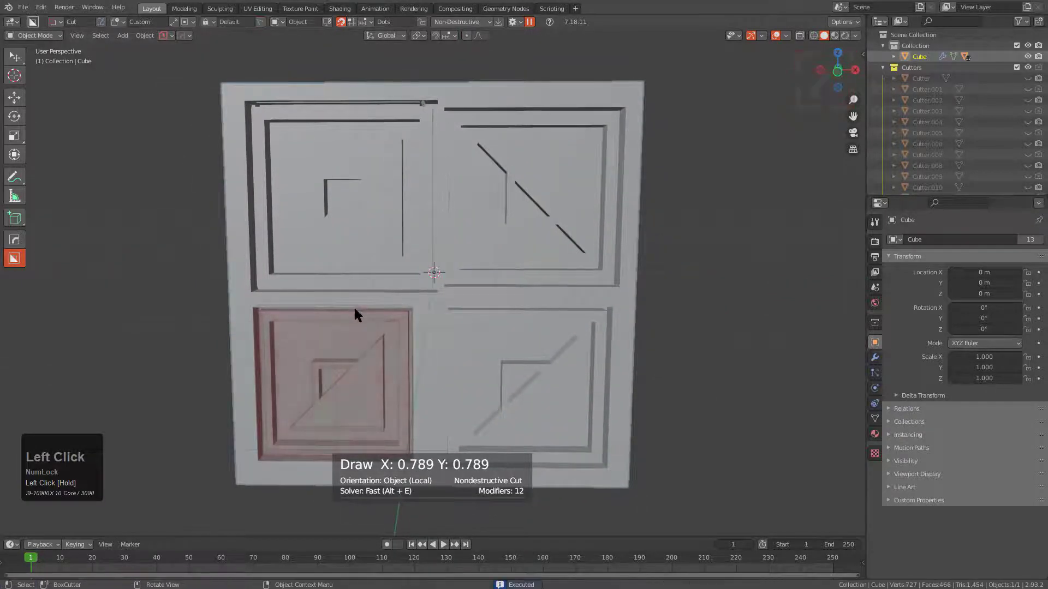
pyautogui.moveTo(355, 315); pyautogui.dragTo(347, 295, button='middle')
pyautogui.moveTo(310, 234); pyautogui.dragTo(430, 428)
pyautogui.moveTo(430, 428)
pyautogui.mouseDown(button='middle')
pyautogui.moveTo(432, 372)
pyautogui.moveTo(396, 371)
pyautogui.moveTo(390, 322)
pyautogui.mouseUp(button='middle')
pyautogui.moveTo(369, 268); pyautogui.dragTo(470, 375)
pyautogui.moveTo(470, 375); pyautogui.dragTo(380, 309, button='middle')
pyautogui.moveTo(280, 245); pyautogui.dragTo(456, 384)
# Switch to the Box shape and cut three auto-depth notches along the cube's lower edges, including ones about 0.138 × 0.680 and 0.722 × 0.173.
pyautogui.moveTo(479, 327); pyautogui.dragTo(515, 299, button='middle')
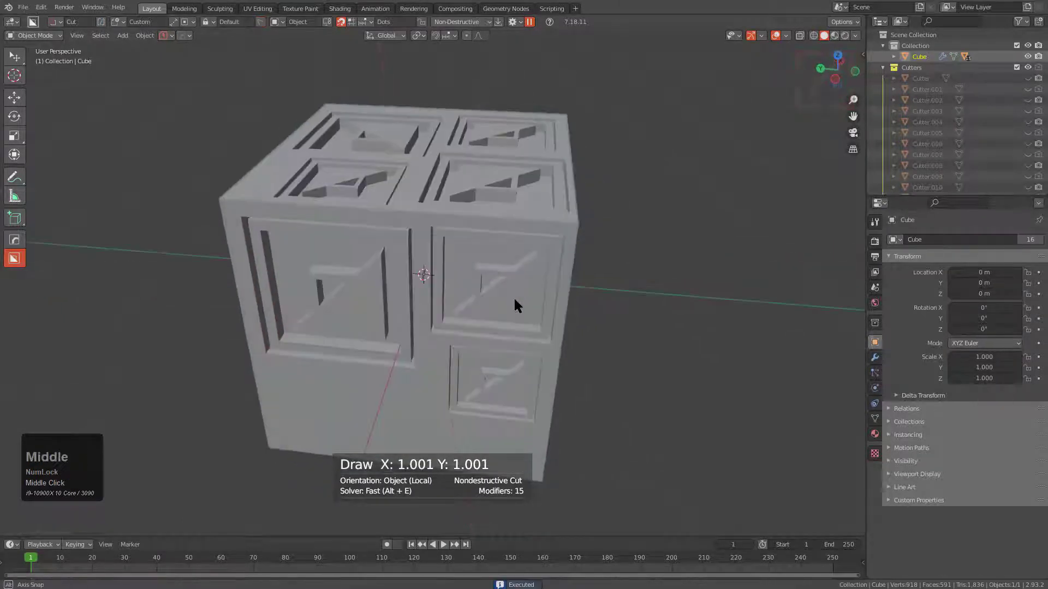
pyautogui.press('d')
pyautogui.click(503, 235)
pyautogui.moveTo(411, 287); pyautogui.dragTo(459, 428, button='middle')
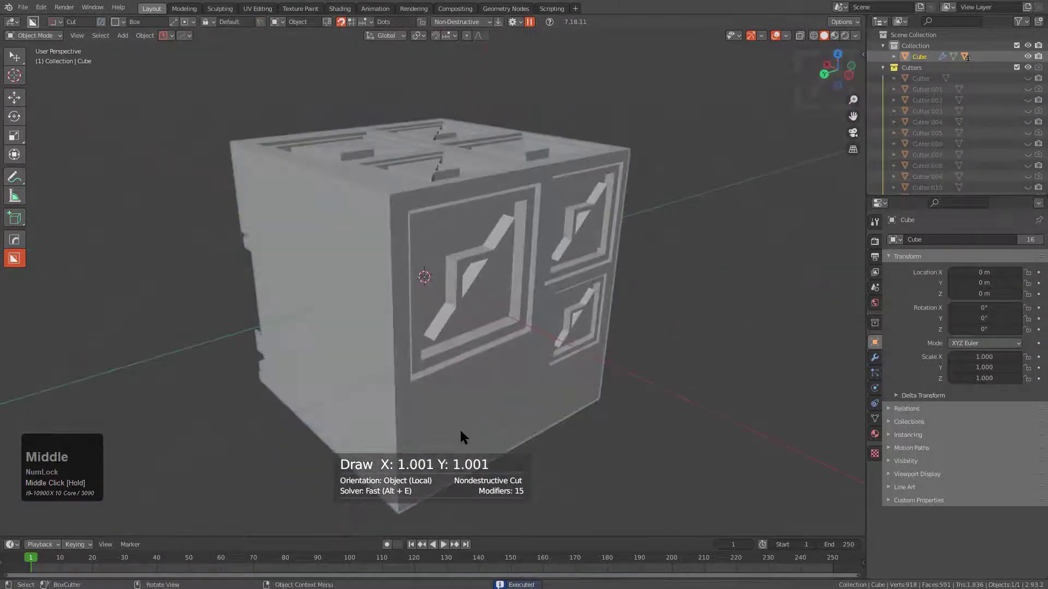
pyautogui.moveTo(407, 395); pyautogui.dragTo(392, 489)
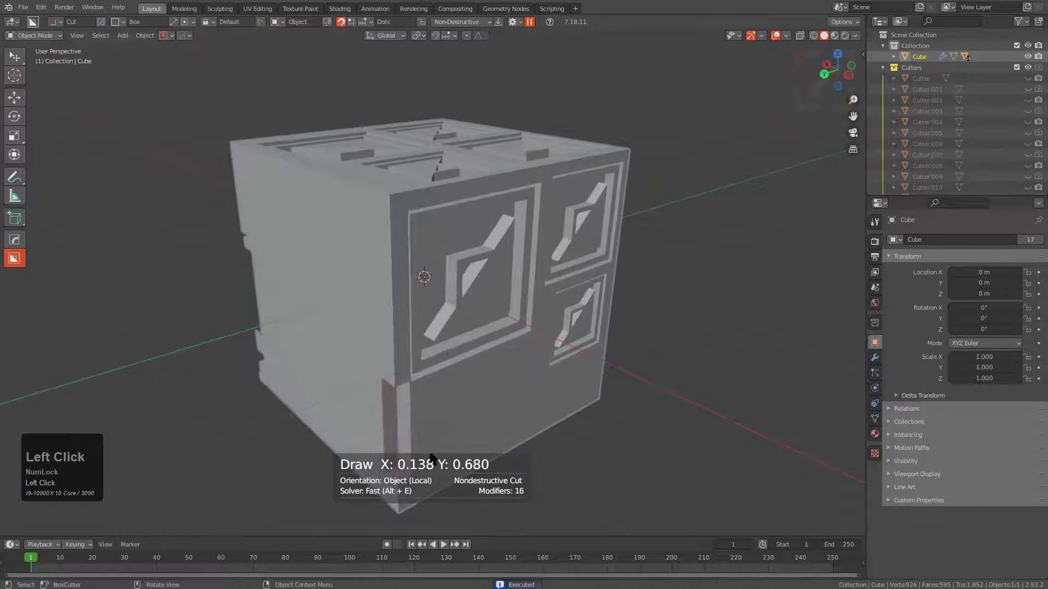
pyautogui.moveTo(427, 454); pyautogui.dragTo(500, 479)
pyautogui.moveTo(516, 430); pyautogui.dragTo(470, 400, button='middle')
pyautogui.moveTo(470, 426); pyautogui.dragTo(579, 404)
# Switch the depth option from AutoDepth back to Lazorcut and set BoxCutter to the Custom shape.
pyautogui.moveTo(580, 404)
pyautogui.mouseDown(button='middle')
pyautogui.moveTo(544, 402)
pyautogui.moveTo(499, 435)
pyautogui.moveTo(496, 466)
pyautogui.mouseUp(button='middle')
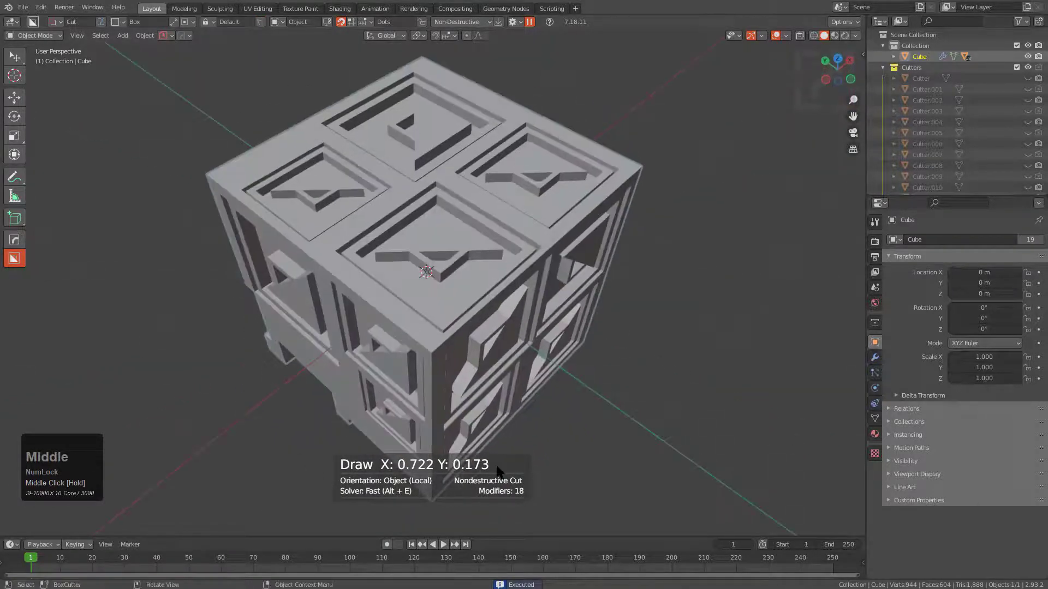
pyautogui.press('d')
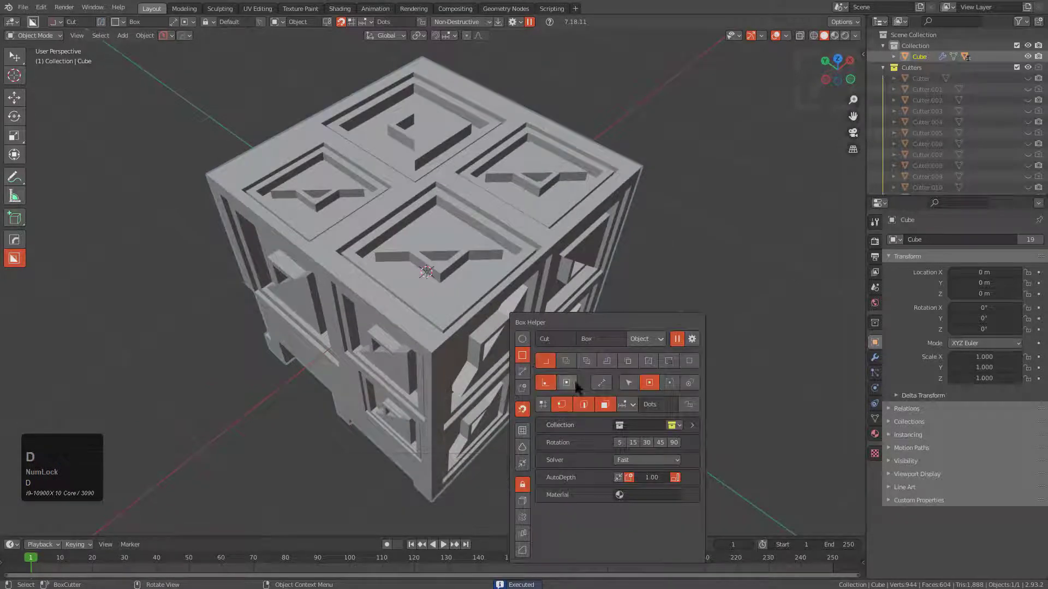
pyautogui.click(675, 477)
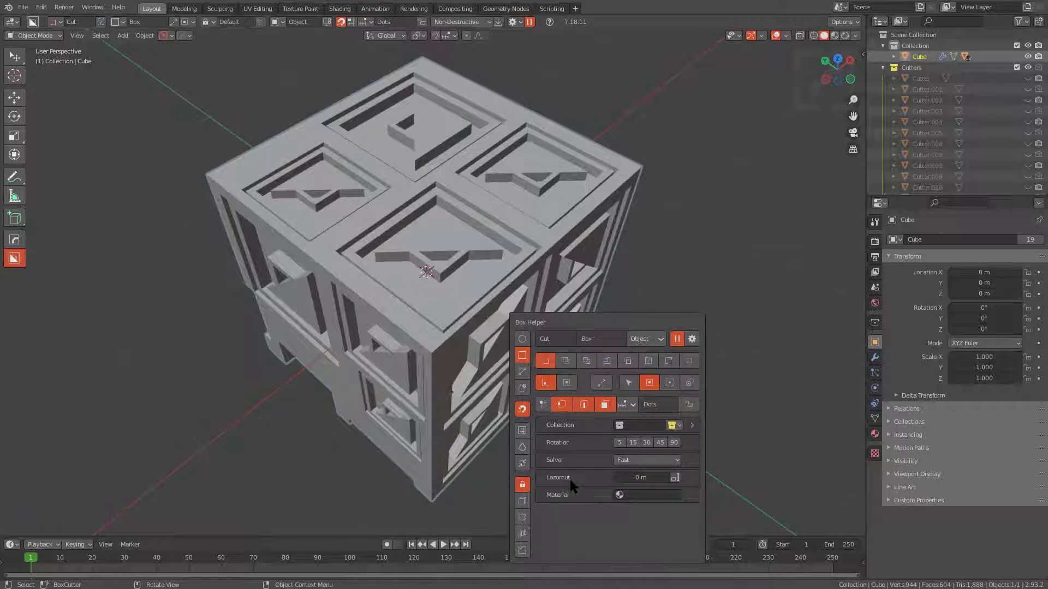
pyautogui.click(522, 388)
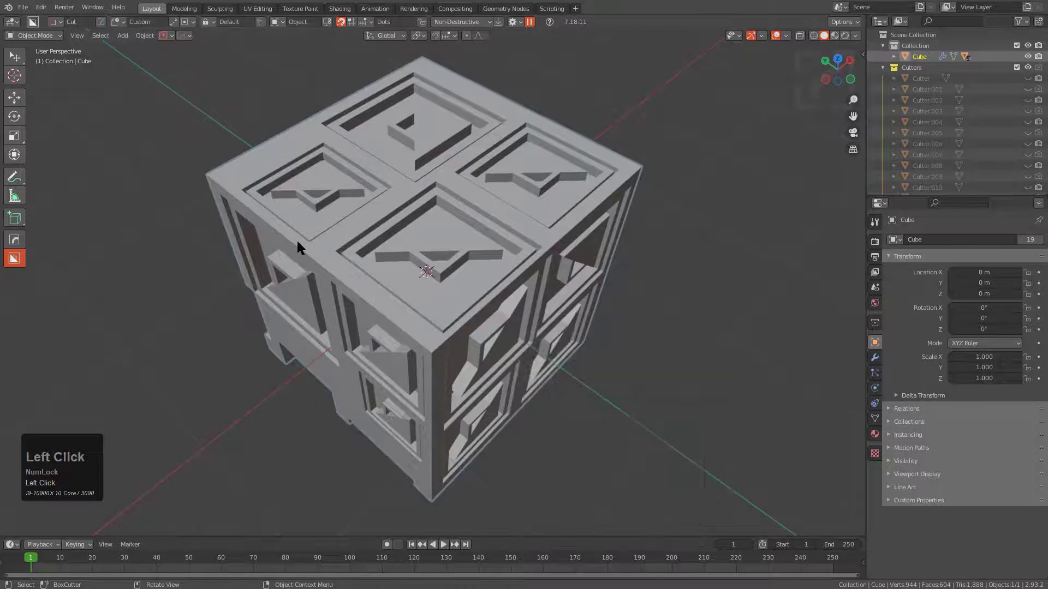
# Cut two custom shapes in the upper half of the blank side face, one about 0.107 deep and one about 0.571 square.
pyautogui.moveTo(297, 240)
pyautogui.mouseDown(button='middle')
pyautogui.moveTo(476, 230)
pyautogui.moveTo(433, 275)
pyautogui.mouseUp(button='middle')
pyautogui.moveTo(433, 275); pyautogui.dragTo(568, 371)
pyautogui.moveTo(401, 365); pyautogui.dragTo(483, 312, button='middle')
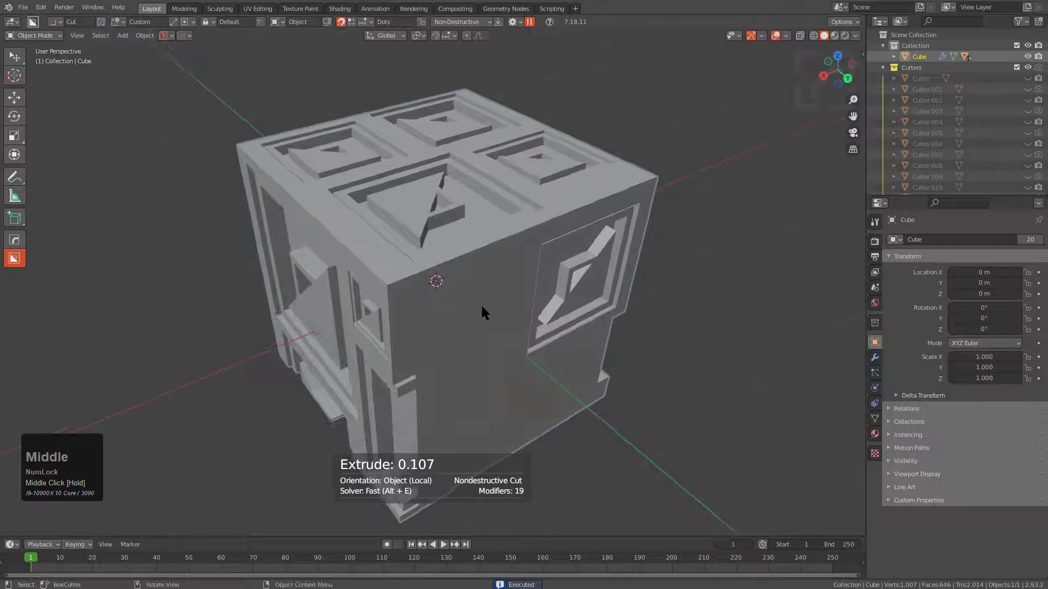
pyautogui.click(398, 289)
pyautogui.moveTo(398, 290); pyautogui.dragTo(483, 332)
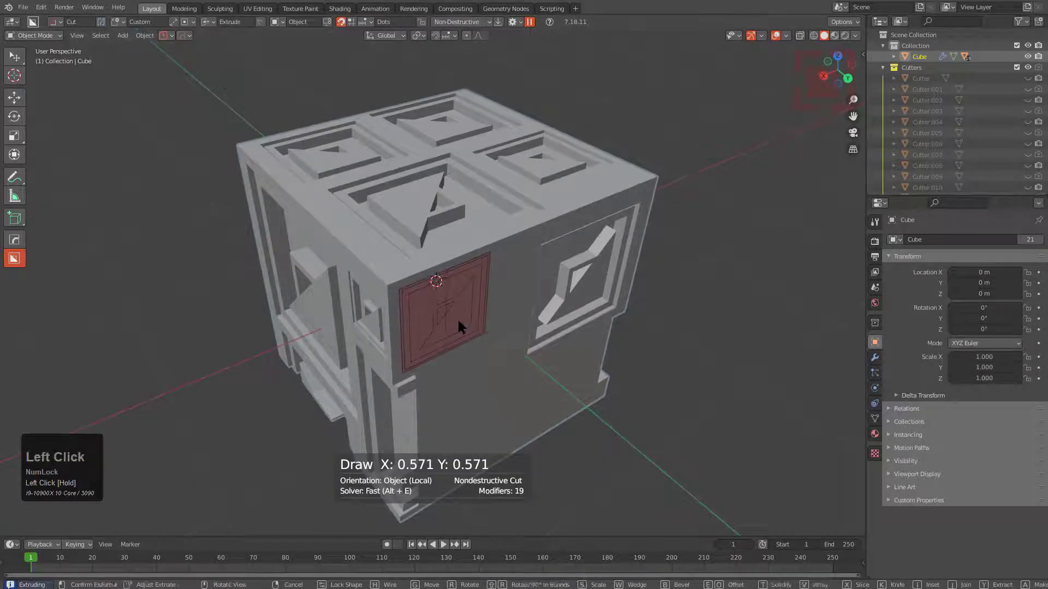
pyautogui.click(402, 280)
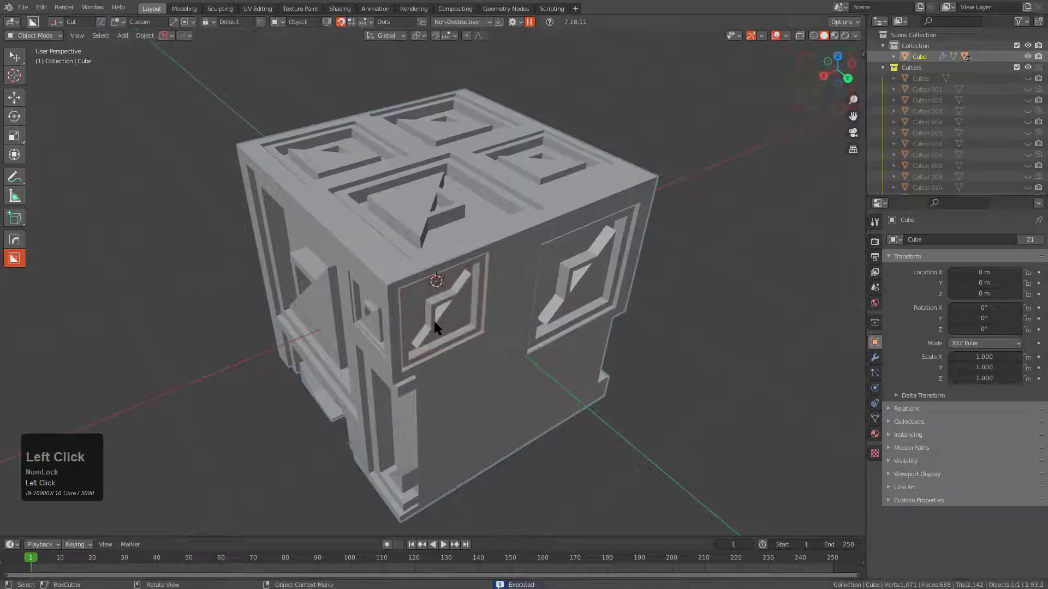
# Cut two more custom shapes side by side in that face's lower half, the first about 0.745 square.
pyautogui.moveTo(421, 369); pyautogui.dragTo(512, 413)
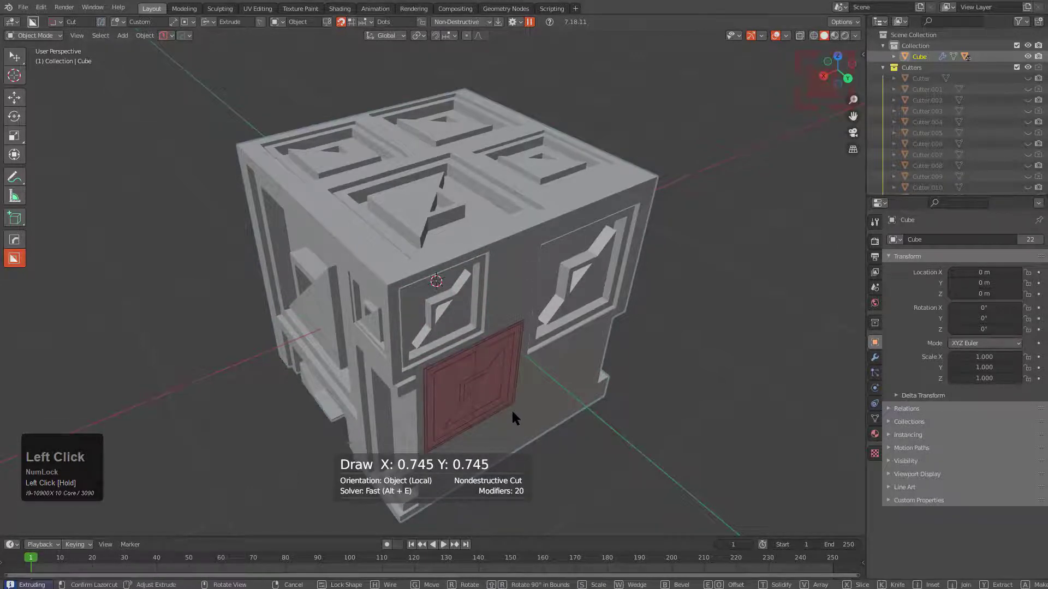
pyautogui.click(512, 408)
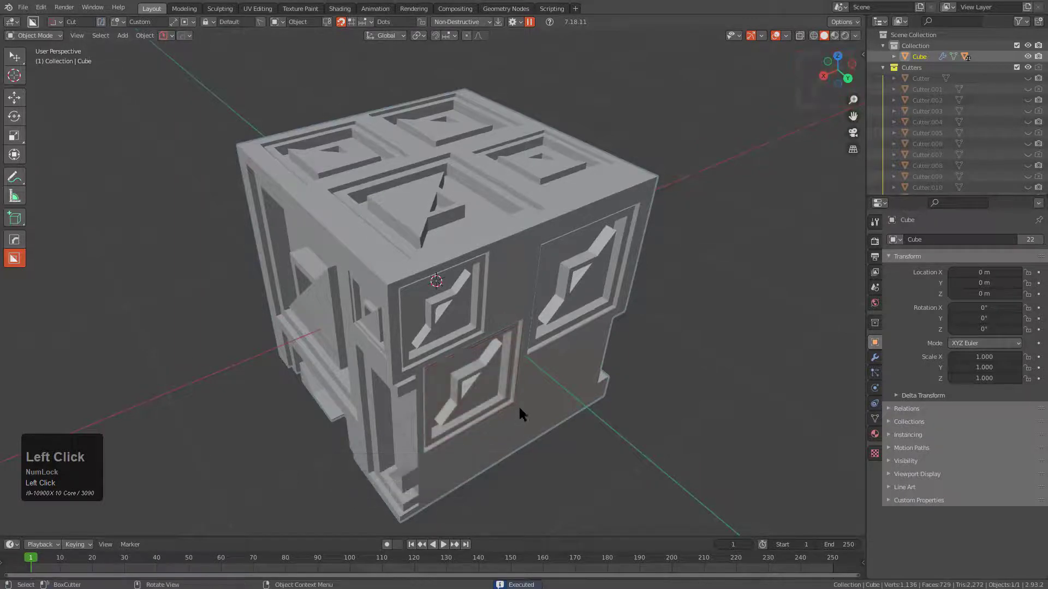
pyautogui.moveTo(518, 407); pyautogui.dragTo(494, 387, button='middle')
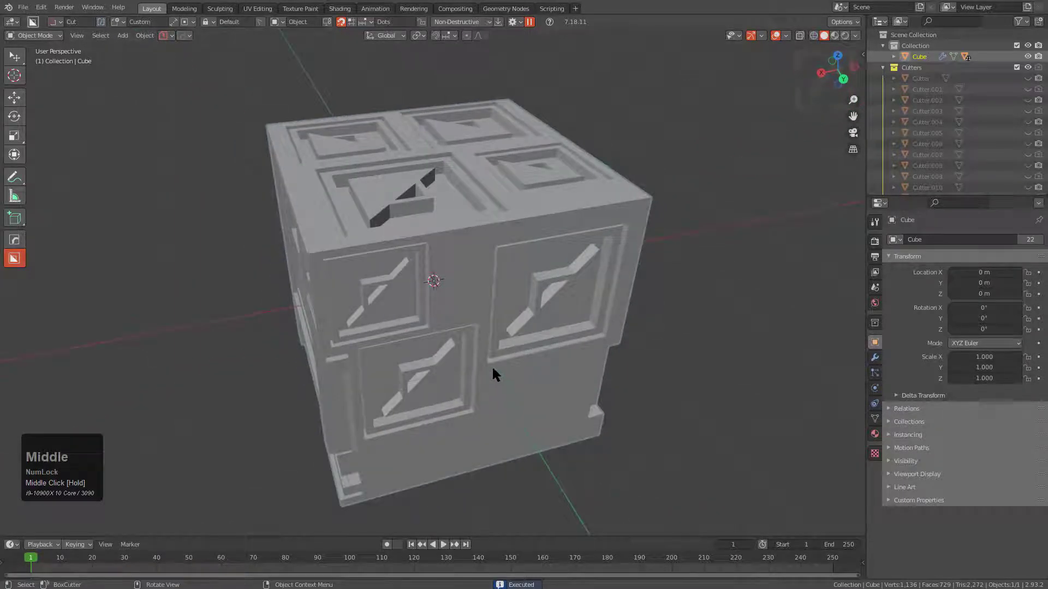
pyautogui.moveTo(487, 369); pyautogui.dragTo(579, 422)
pyautogui.click(579, 423)
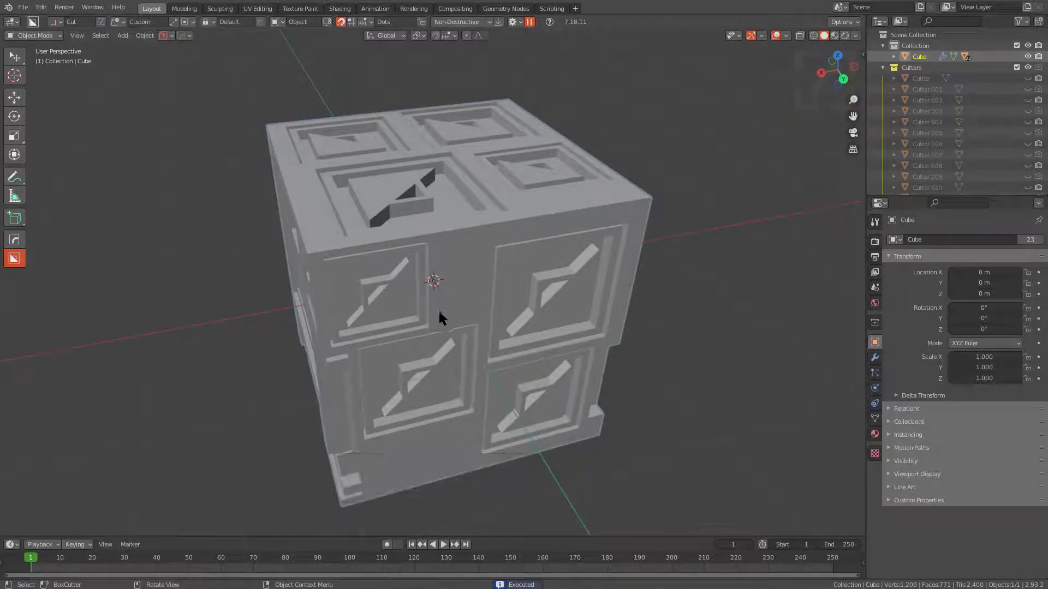
# Draw a small custom shape about 0.272 square between the two upper cuts, rotate it by 90°, and cut it.
pyautogui.moveTo(438, 315); pyautogui.dragTo(490, 226)
pyautogui.press('ctrl')
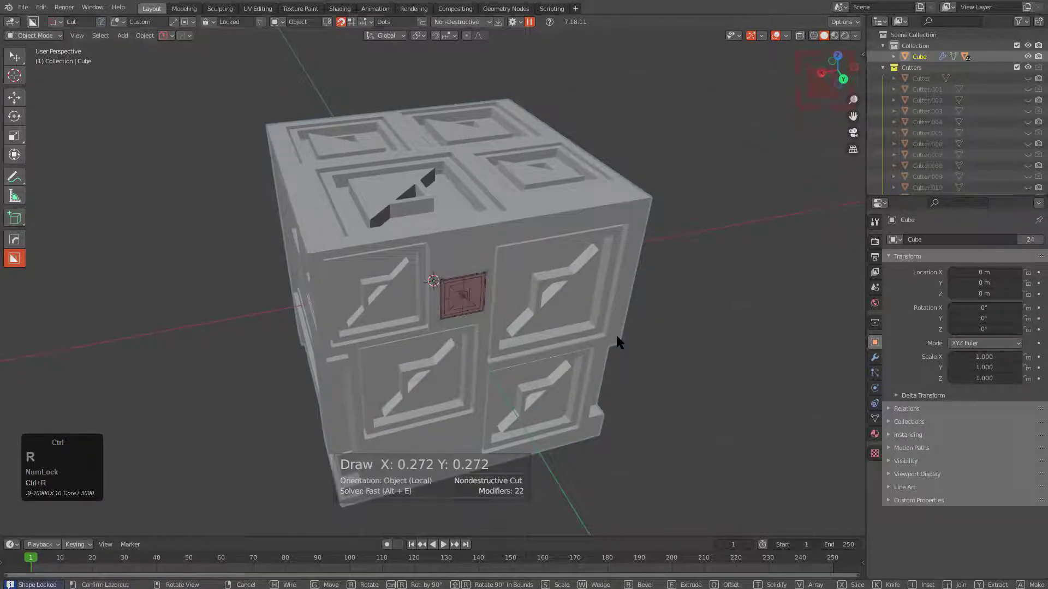
pyautogui.press('space')
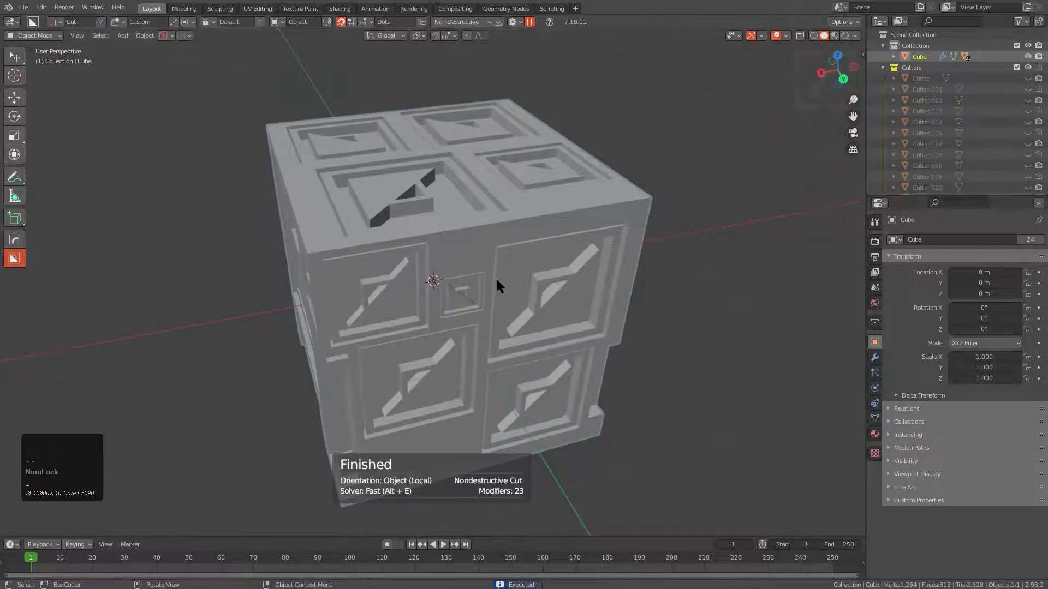
pyautogui.scroll(1, 496, 281)
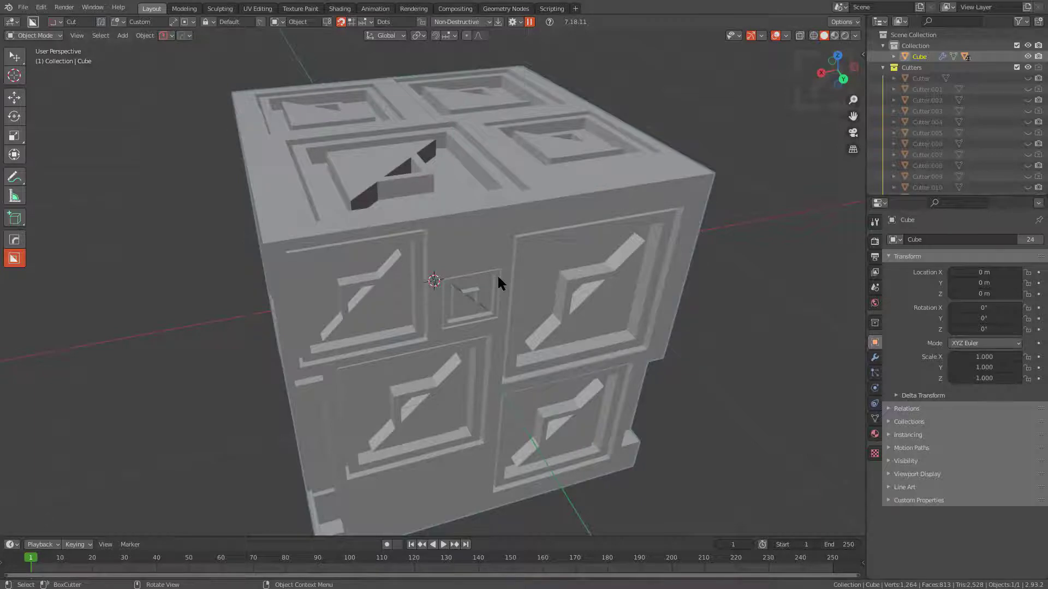
pyautogui.moveTo(451, 302); pyautogui.dragTo(386, 321, button='middle')
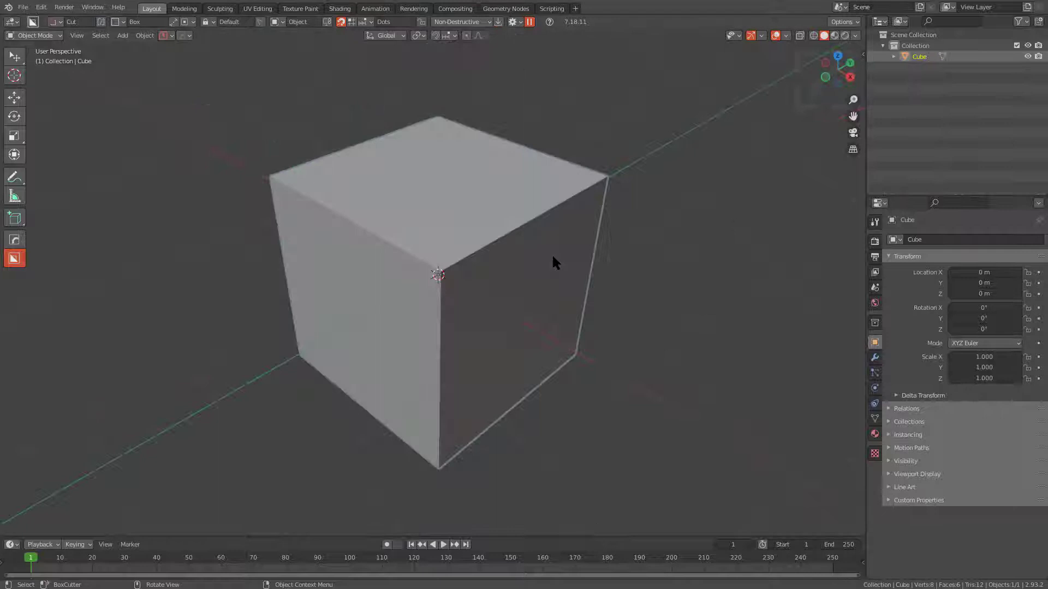
# Set BoxCutter's cutting shape to Ngon for the fresh cube.
pyautogui.scroll(3, 508, 262)
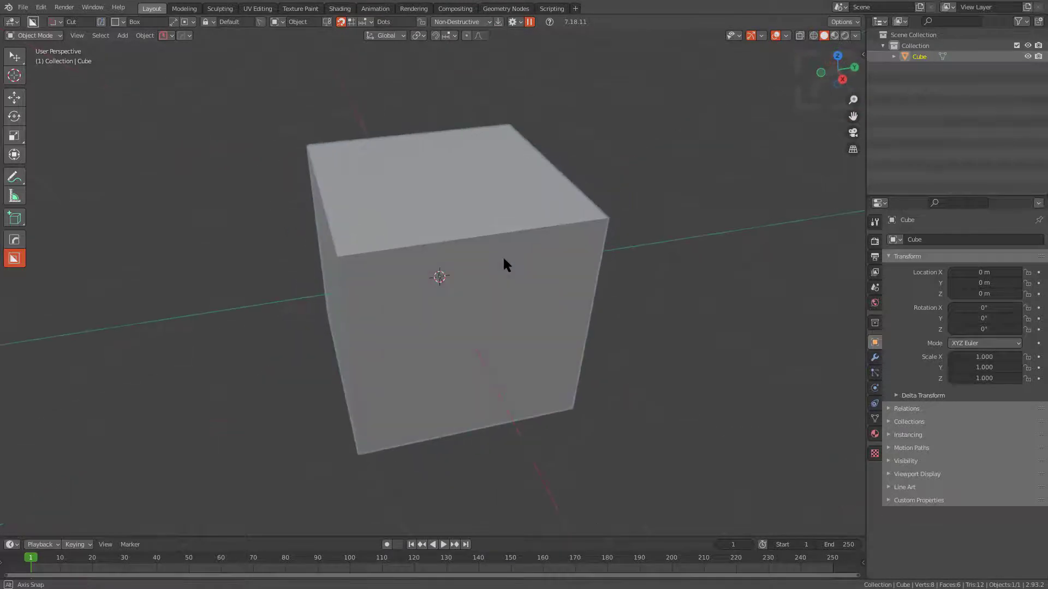
pyautogui.press('d')
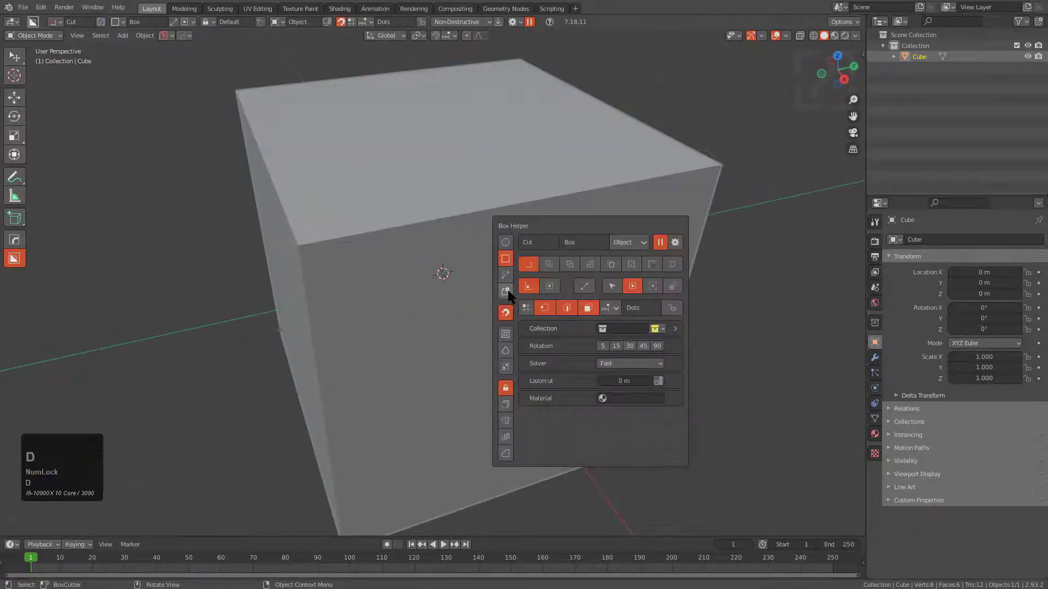
pyautogui.click(505, 291)
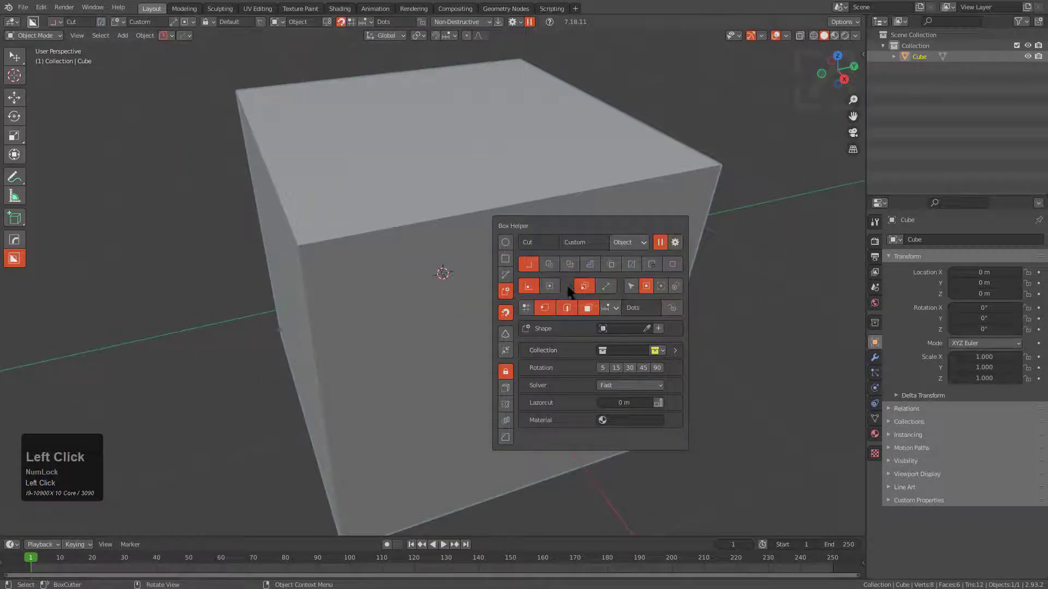
pyautogui.click(506, 276)
# Draw a closed n-gon outline on the cube's side face with angled notches along its top and right edges.
pyautogui.moveTo(344, 268)
pyautogui.mouseDown()
pyautogui.moveTo(444, 247)
pyautogui.moveTo(455, 259)
pyautogui.mouseUp()
pyautogui.click(454, 259)
pyautogui.click(510, 247)
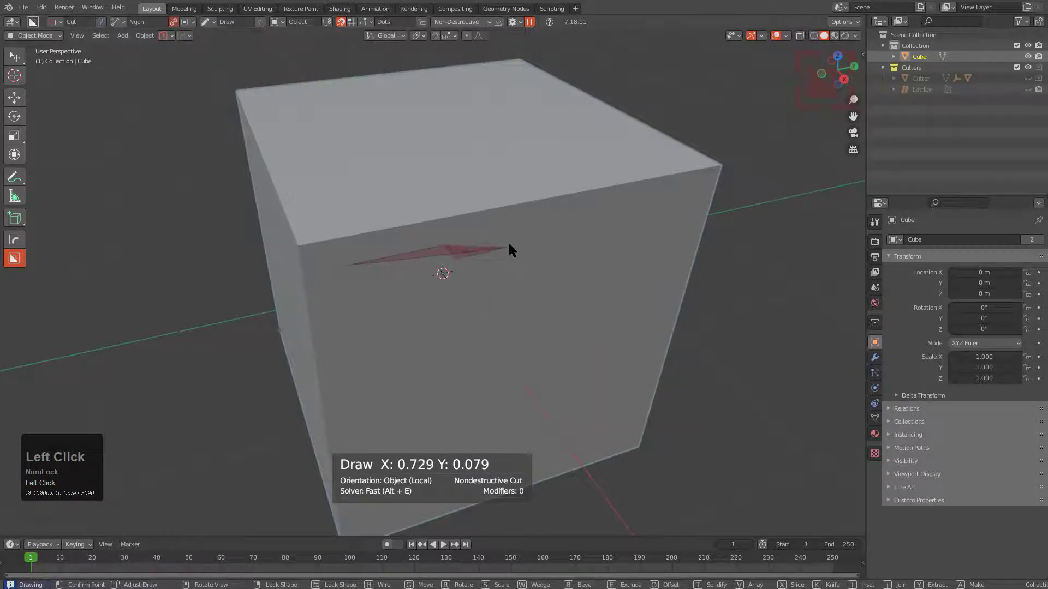
pyautogui.click(516, 237)
pyautogui.click(581, 224)
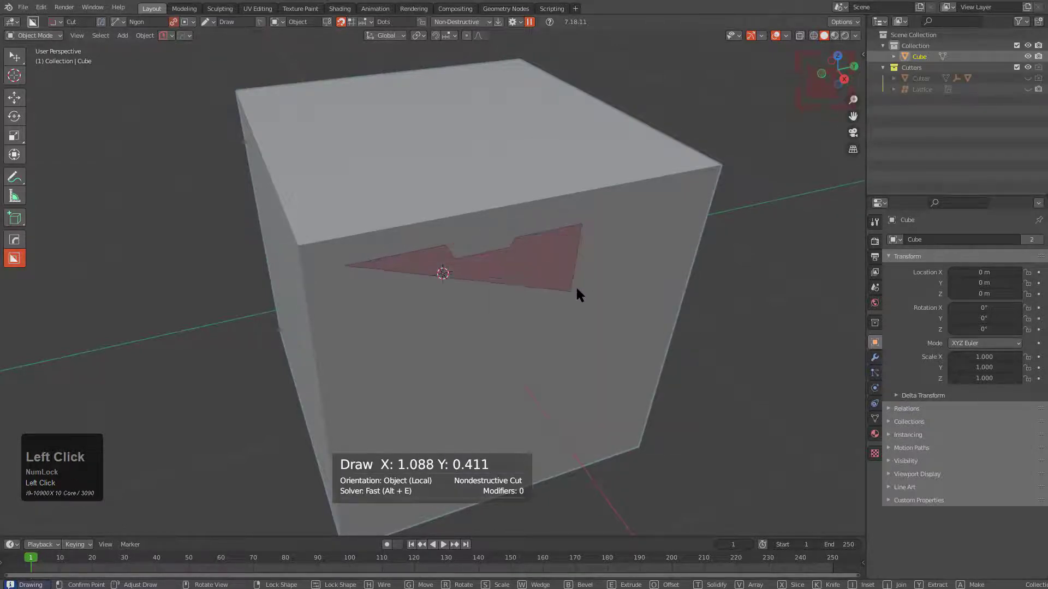
pyautogui.click(559, 300)
pyautogui.click(556, 358)
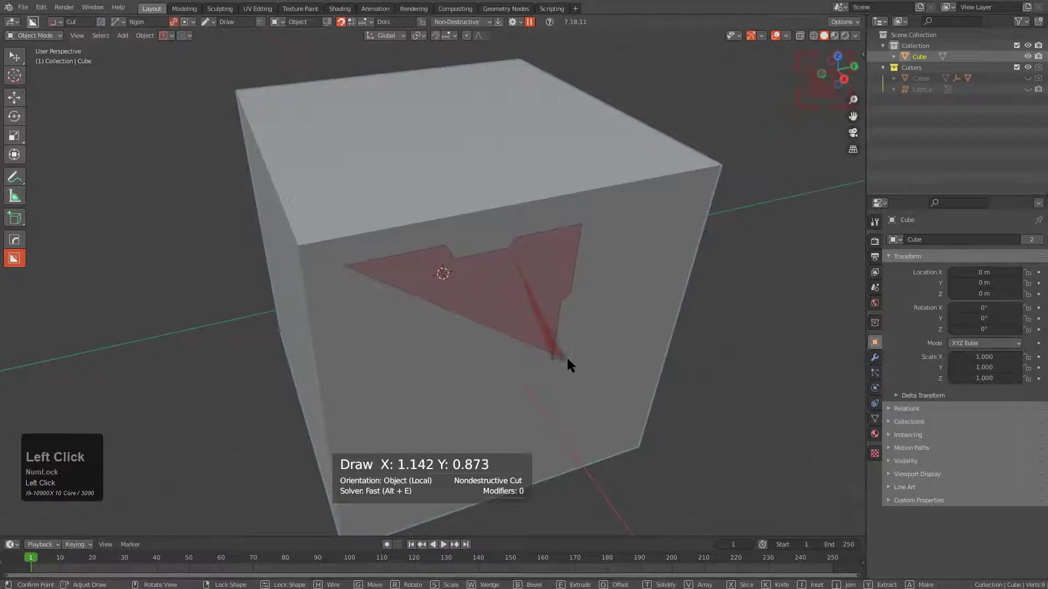
pyautogui.click(560, 364)
pyautogui.click(565, 426)
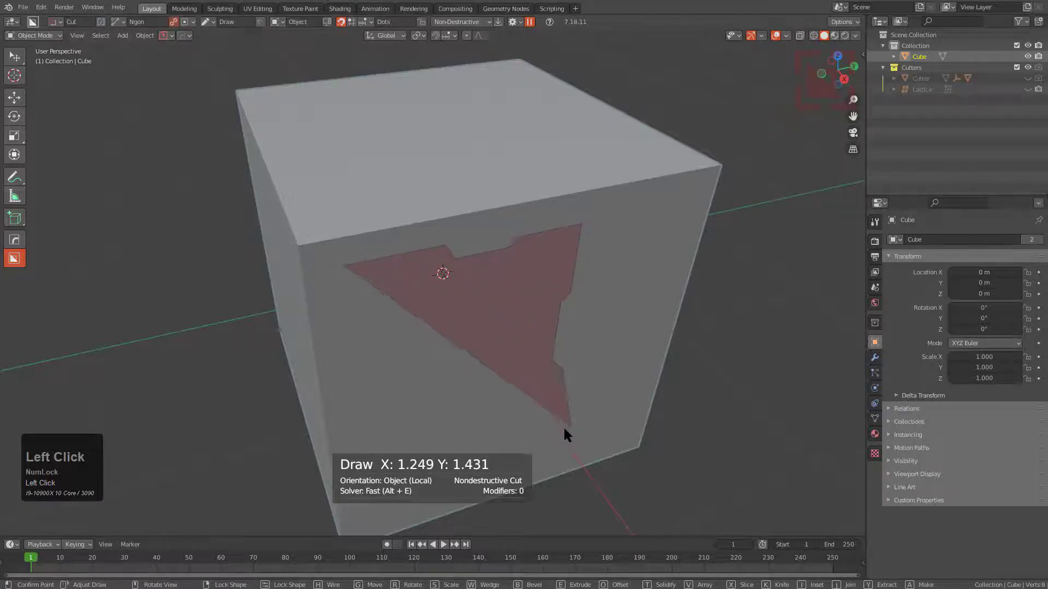
pyautogui.click(553, 418)
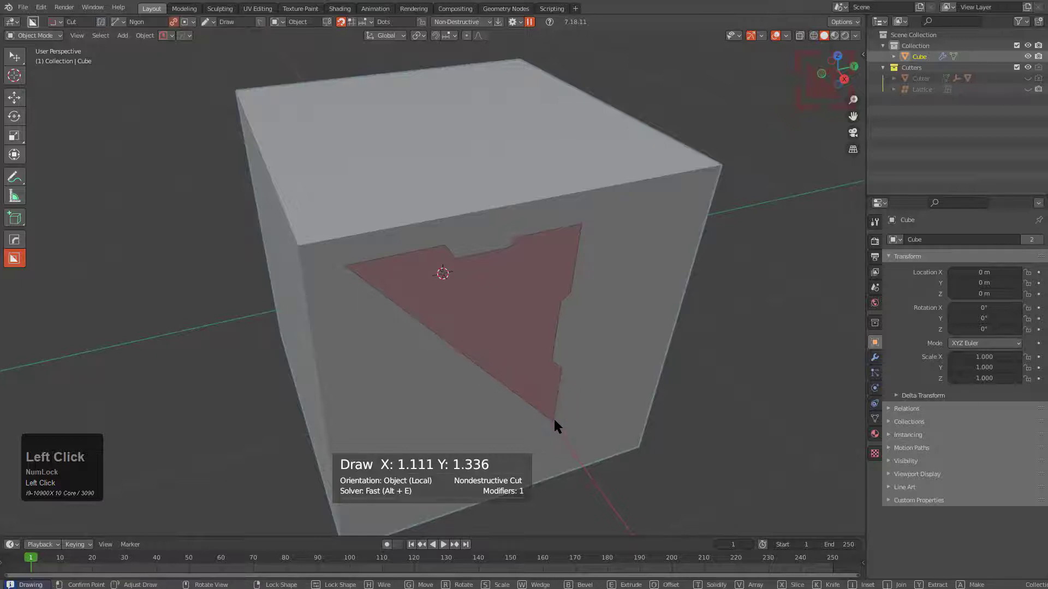
pyautogui.doubleClick(364, 472)
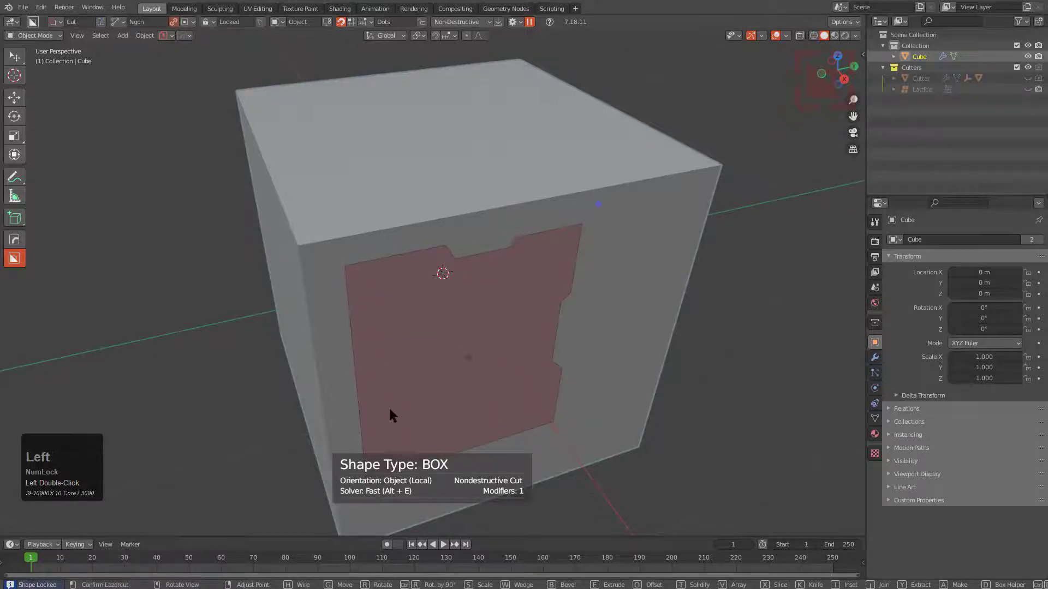
# Adjust the outline's lower-left corner point and cut the n-gon through the cube.
pyautogui.moveTo(408, 364); pyautogui.dragTo(407, 341, button='middle')
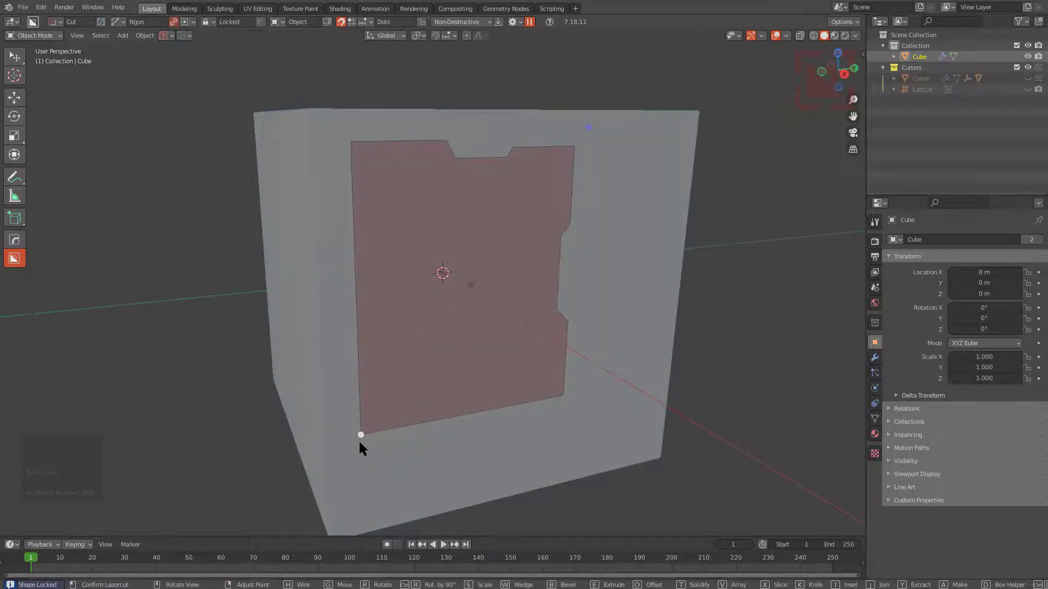
pyautogui.moveTo(360, 435)
pyautogui.mouseDown()
pyautogui.moveTo(438, 323)
pyautogui.moveTo(517, 376)
pyautogui.moveTo(421, 328)
pyautogui.moveTo(475, 261)
pyautogui.moveTo(514, 235)
pyautogui.moveTo(511, 264)
pyautogui.moveTo(557, 214)
pyautogui.moveTo(545, 175)
pyautogui.moveTo(542, 201)
pyautogui.moveTo(498, 248)
pyautogui.moveTo(458, 339)
pyautogui.moveTo(492, 288)
pyautogui.moveTo(510, 332)
pyautogui.moveTo(422, 401)
pyautogui.moveTo(412, 384)
pyautogui.moveTo(423, 329)
pyautogui.moveTo(522, 224)
pyautogui.moveTo(470, 292)
pyautogui.moveTo(348, 401)
pyautogui.mouseUp()
pyautogui.moveTo(436, 270); pyautogui.dragTo(455, 286, button='middle')
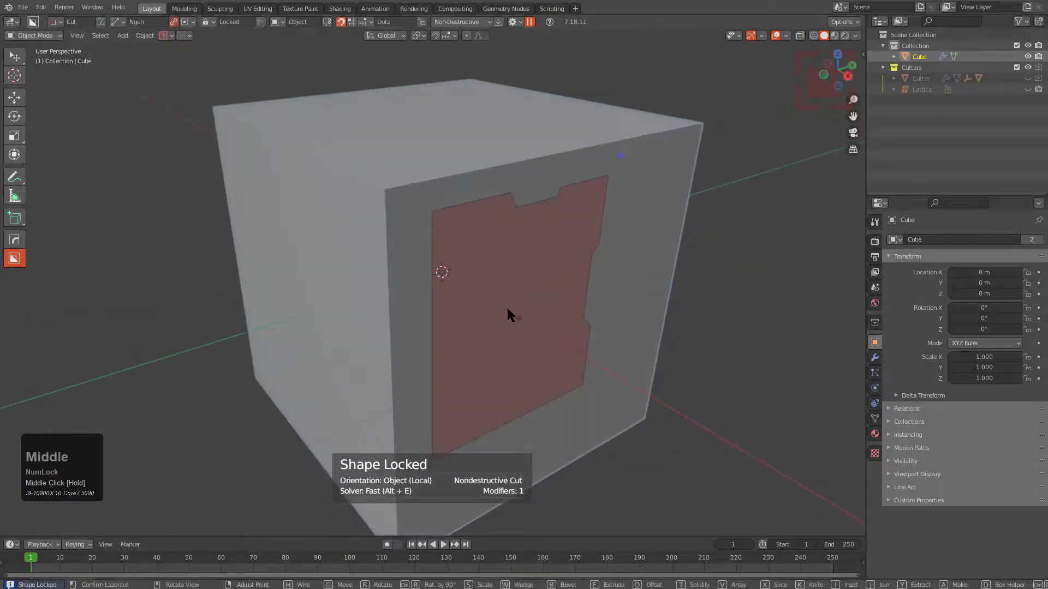
pyautogui.click(485, 329)
pyautogui.moveTo(485, 328); pyautogui.dragTo(576, 239, button='middle')
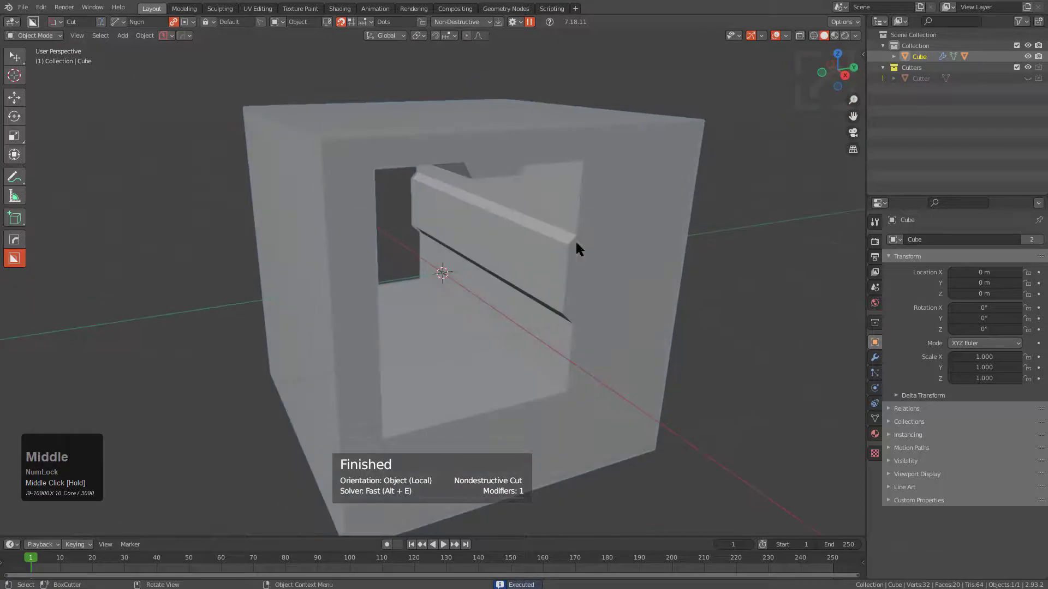
# Set BoxCutter to the Custom shape and cut it into the right edge of the n-gon opening.
pyautogui.press('d')
pyautogui.click(572, 261)
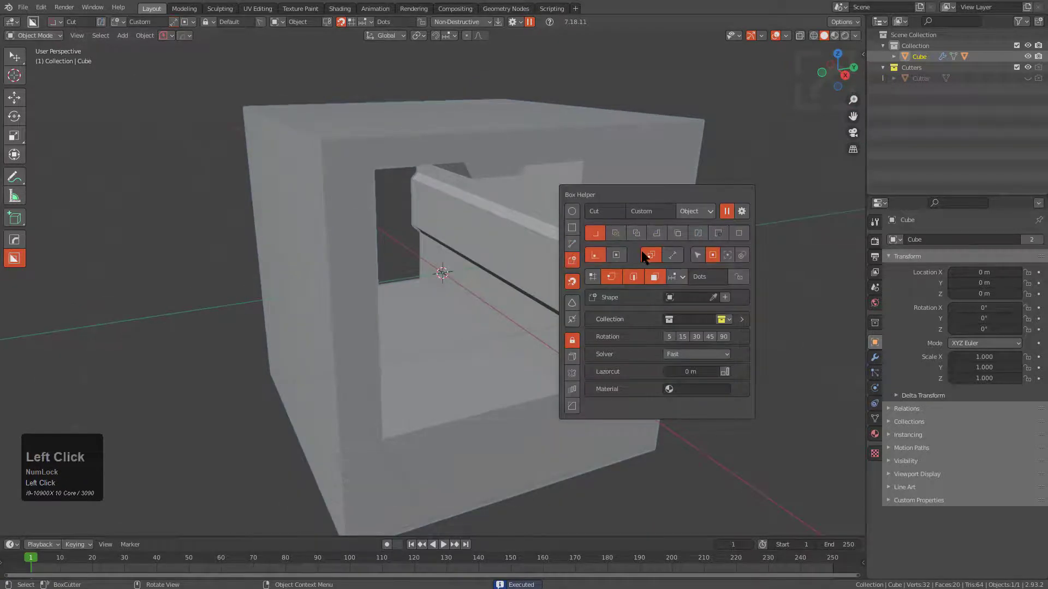
pyautogui.moveTo(624, 193); pyautogui.dragTo(440, 480)
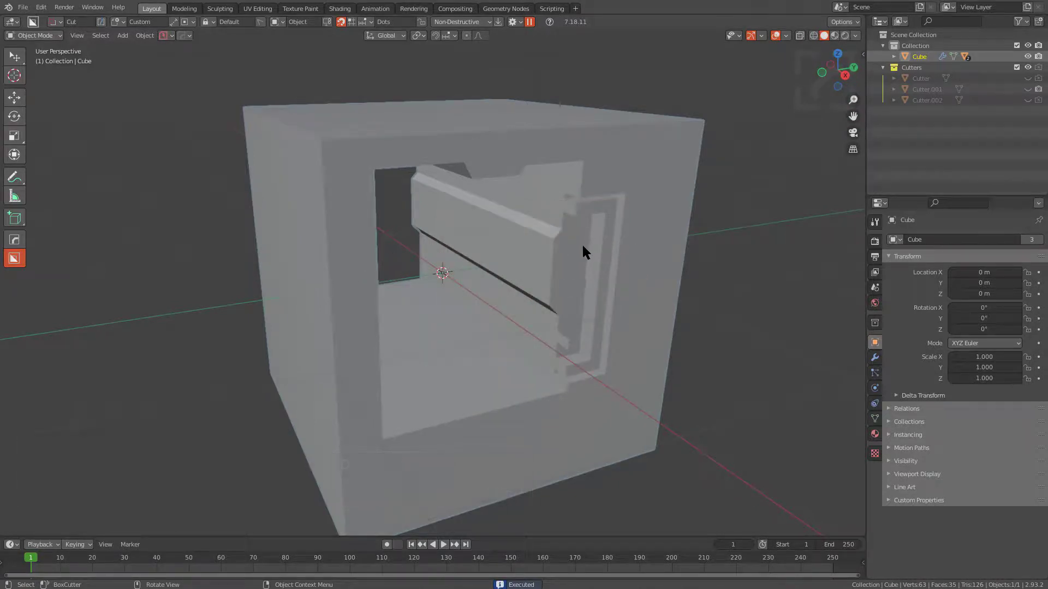
# Cut another custom shape across the lower-left part of the n-gon opening.
pyautogui.press('d')
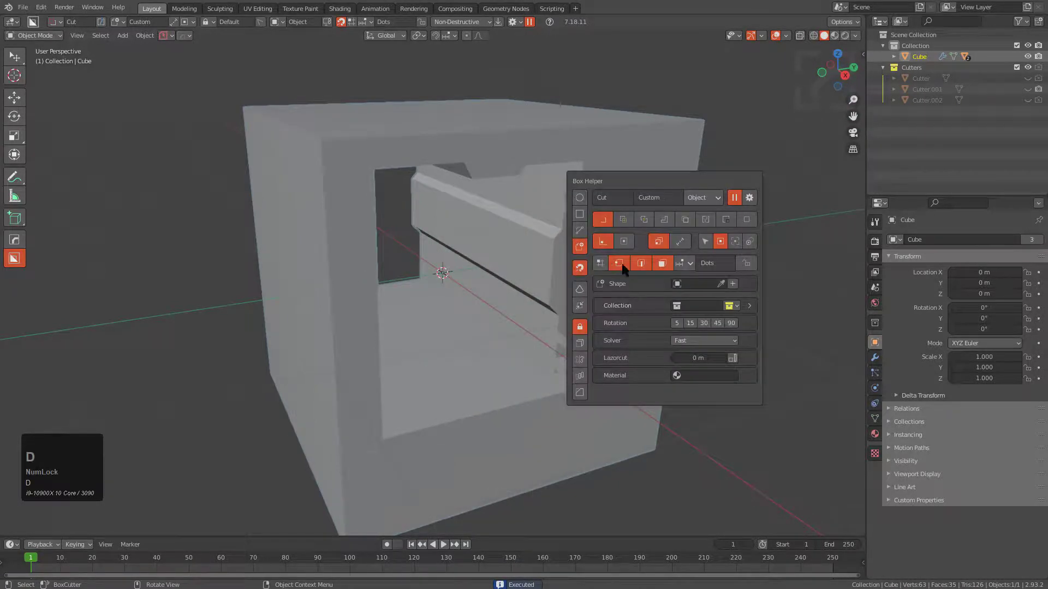
pyautogui.click(659, 239)
pyautogui.moveTo(336, 280)
pyautogui.mouseDown()
pyautogui.moveTo(468, 335)
pyautogui.moveTo(548, 440)
pyautogui.moveTo(535, 454)
pyautogui.mouseUp()
pyautogui.moveTo(535, 454); pyautogui.dragTo(303, 281, button='middle')
# Switch the viewport to the HQ render setup shading.
pyautogui.moveTo(485, 332); pyautogui.dragTo(511, 318, button='middle')
pyautogui.press('e')
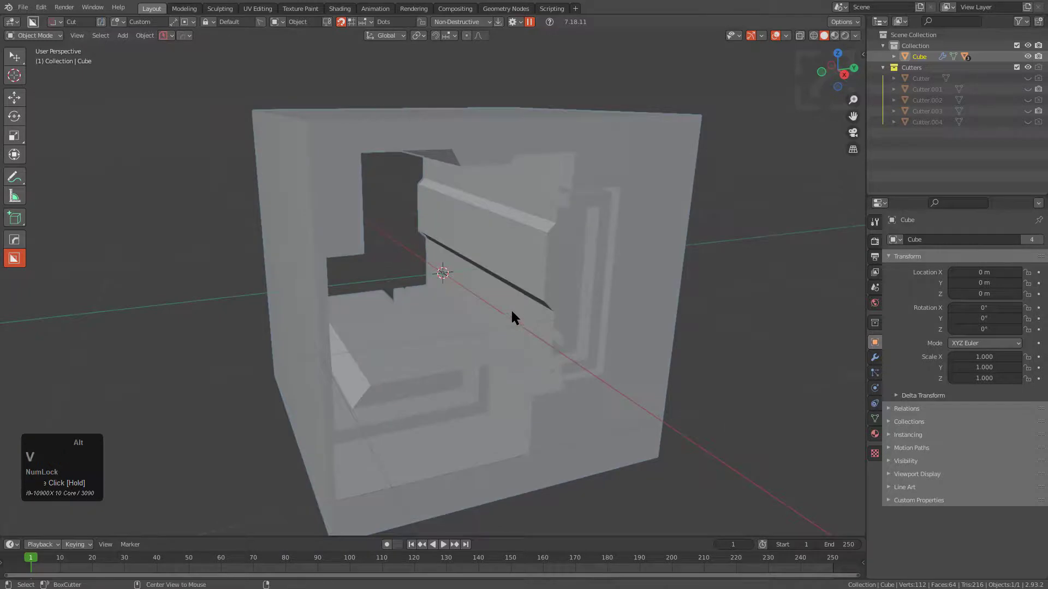
pyautogui.press('d')
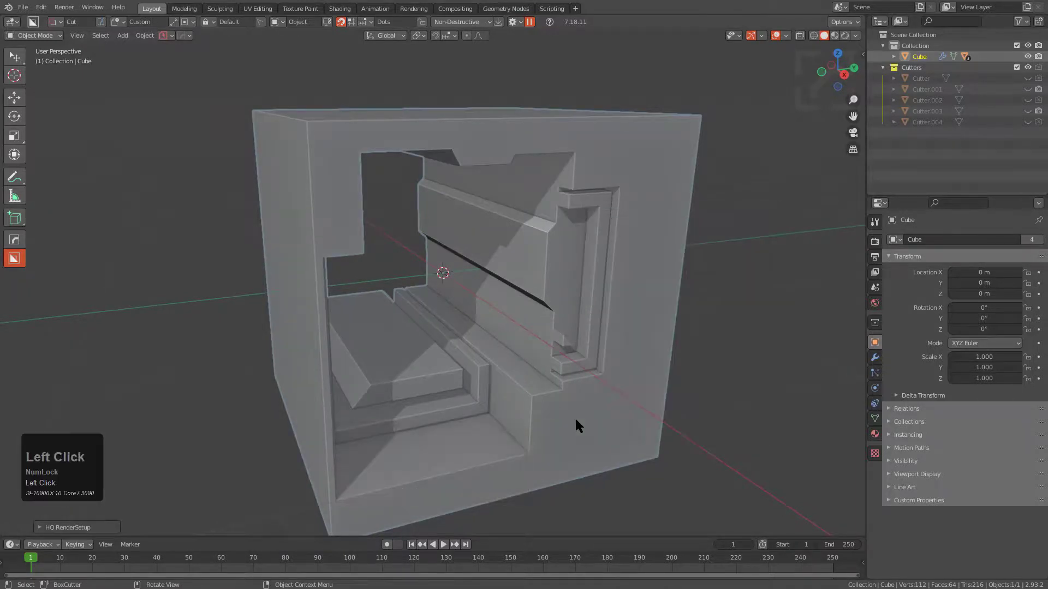
# Cut a custom shape through the lower right part of the opened face, extruded about 3.068.
pyautogui.moveTo(577, 424)
pyautogui.mouseDown()
pyautogui.moveTo(647, 450)
pyautogui.moveTo(407, 277)
pyautogui.moveTo(457, 330)
pyautogui.moveTo(414, 297)
pyautogui.moveTo(511, 356)
pyautogui.mouseUp()
pyautogui.moveTo(511, 355); pyautogui.dragTo(489, 250, button='middle')
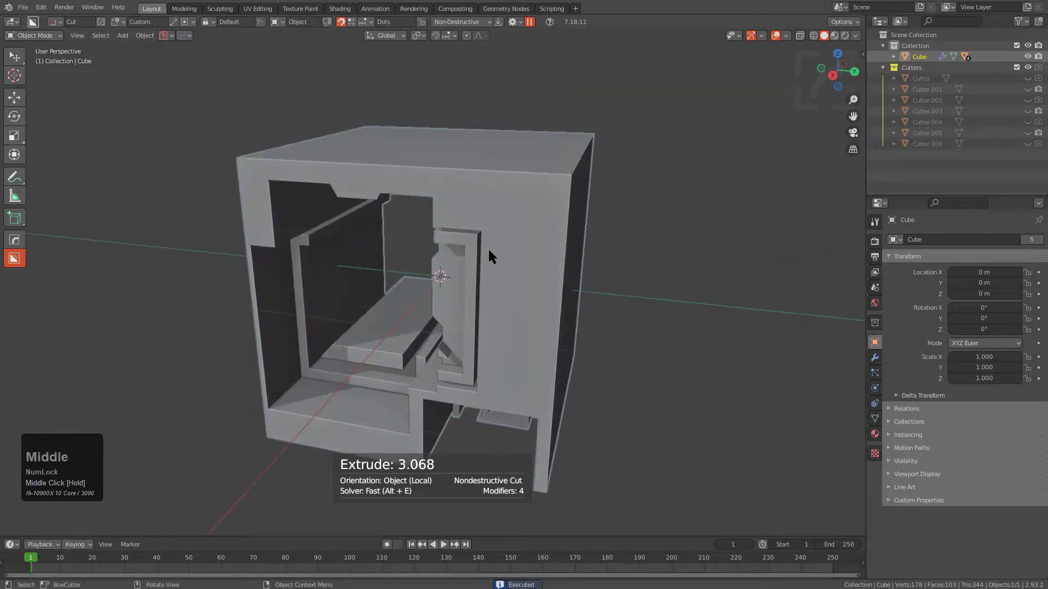
pyautogui.moveTo(489, 249)
pyautogui.mouseDown()
pyautogui.moveTo(554, 320)
pyautogui.moveTo(596, 424)
pyautogui.moveTo(591, 383)
pyautogui.moveTo(620, 404)
pyautogui.moveTo(692, 305)
pyautogui.mouseUp()
pyautogui.press('d')
pyautogui.click(768, 299)
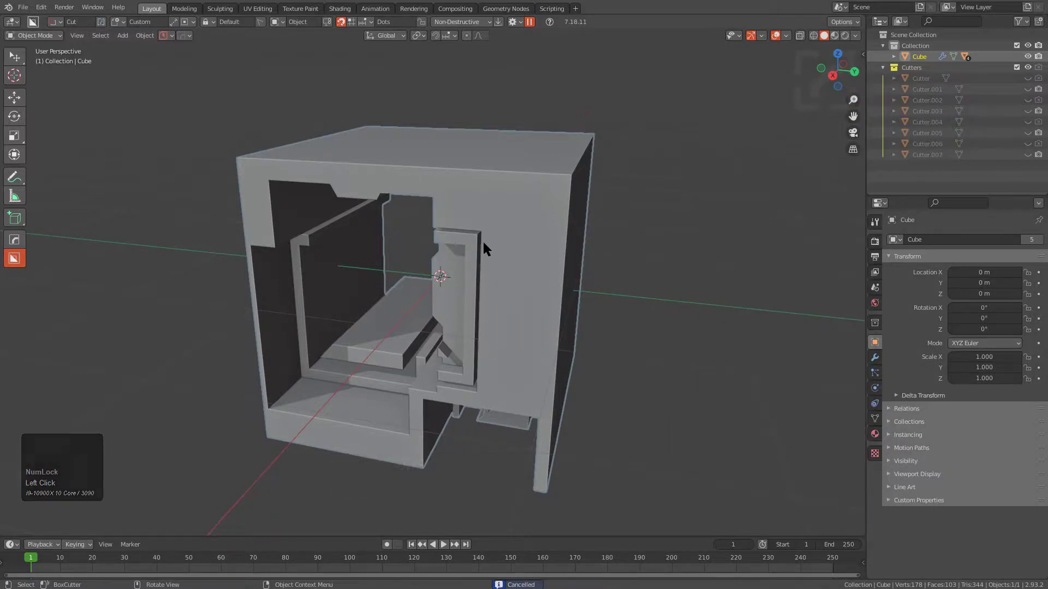
# Draw a custom shape overhanging the cube's vertical edge beside the opening and cut it about 2.067 deep.
pyautogui.moveTo(483, 244); pyautogui.dragTo(621, 410)
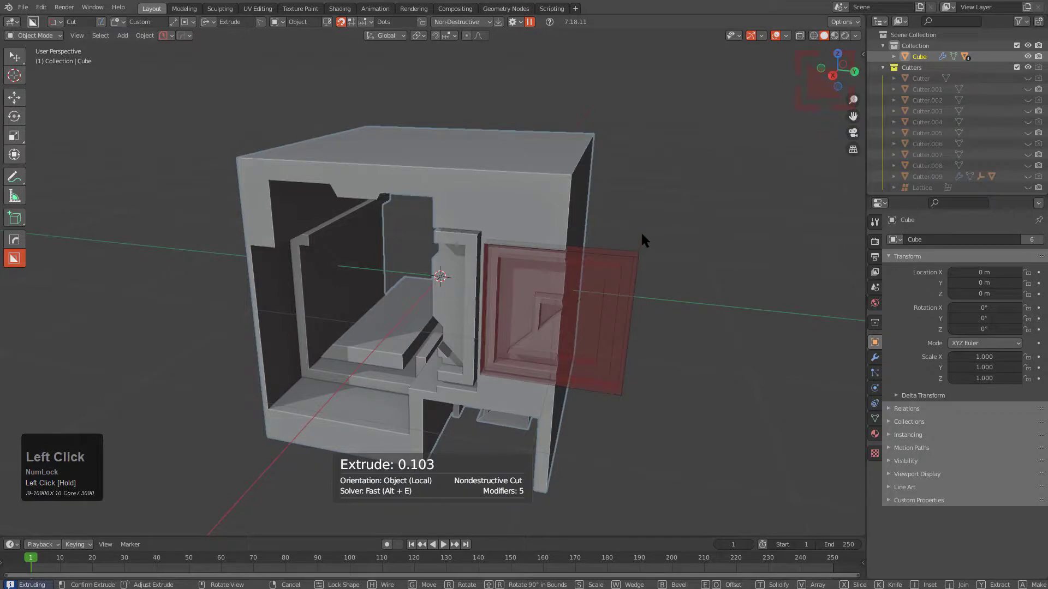
pyautogui.moveTo(640, 230); pyautogui.dragTo(599, 273, button='middle')
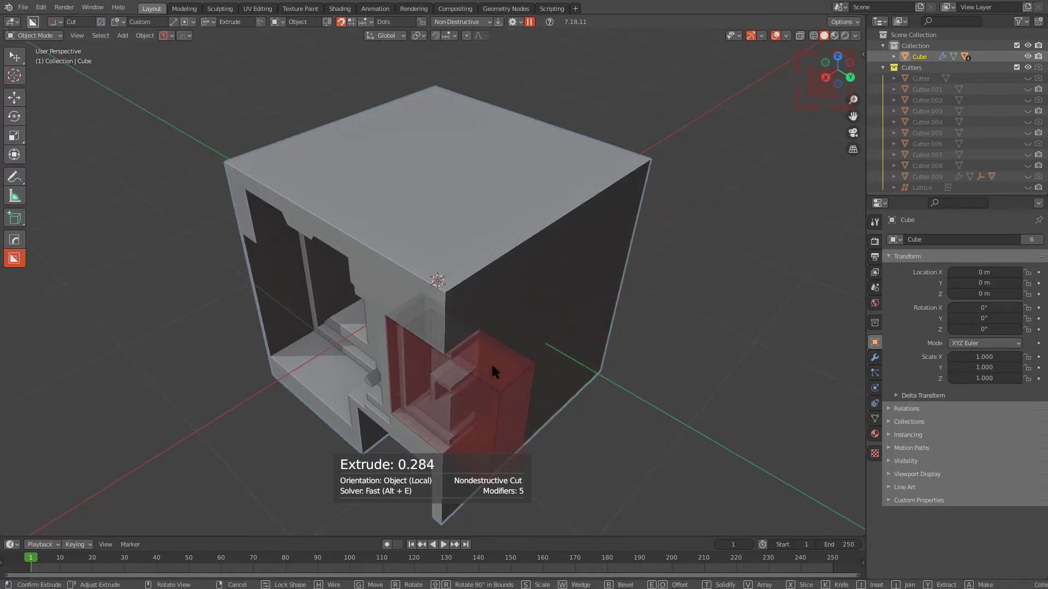
pyautogui.click(631, 269)
pyautogui.middleClick(611, 285)
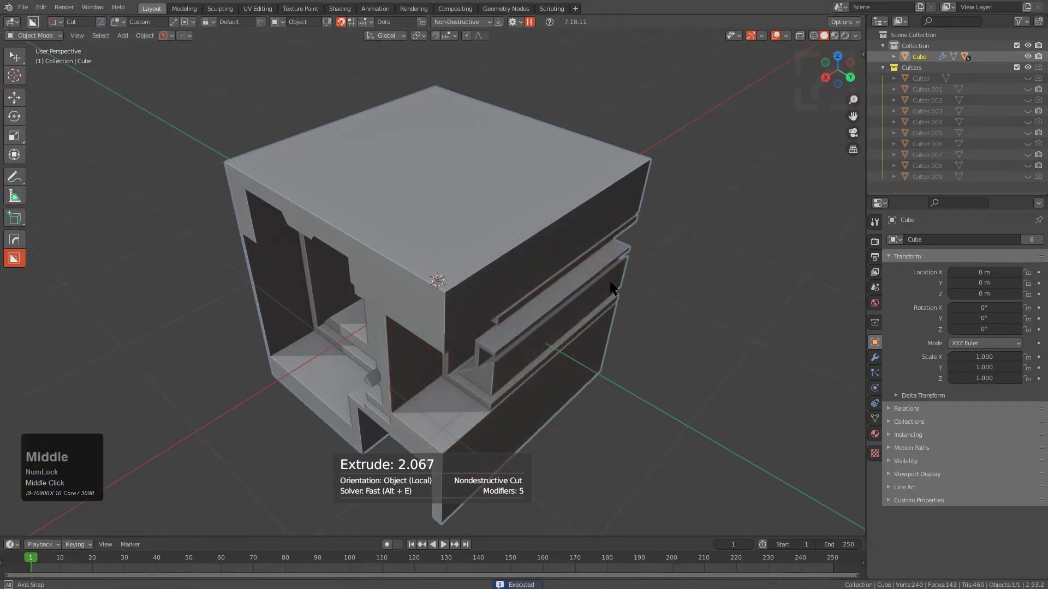
# Open BoxCutter's Box Helper settings.
pyautogui.moveTo(611, 287); pyautogui.dragTo(610, 268, button='middle')
pyautogui.press('d')
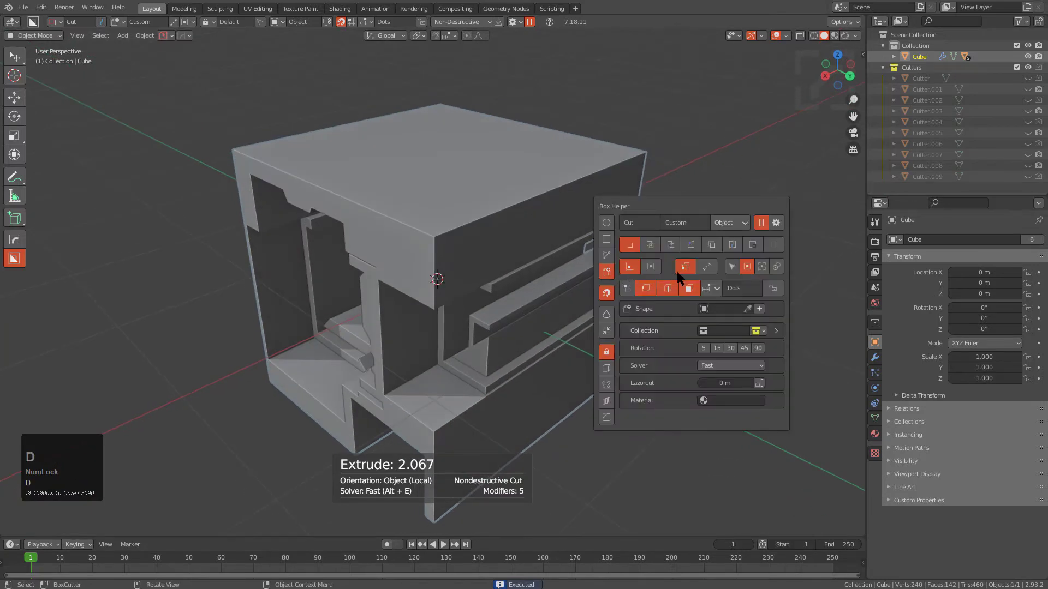